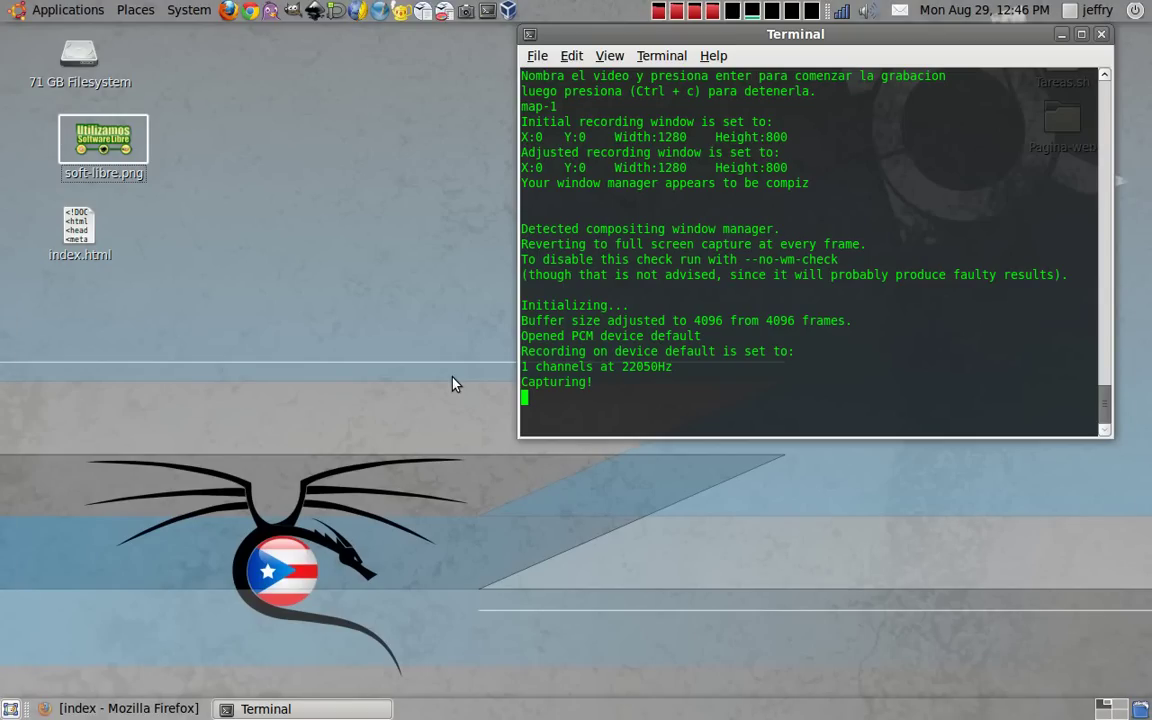
- Minimize the Terminal and bring the Firefox window showing the site's home page back
left_click(1062, 37)
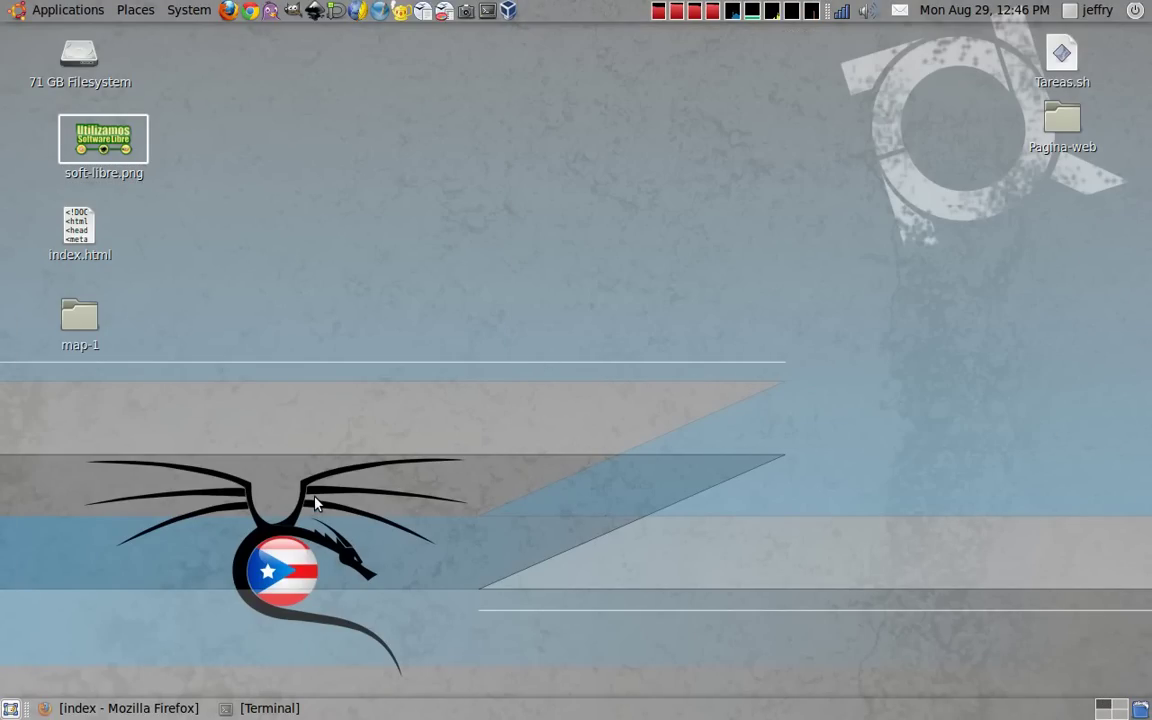
key("alt+Tab")
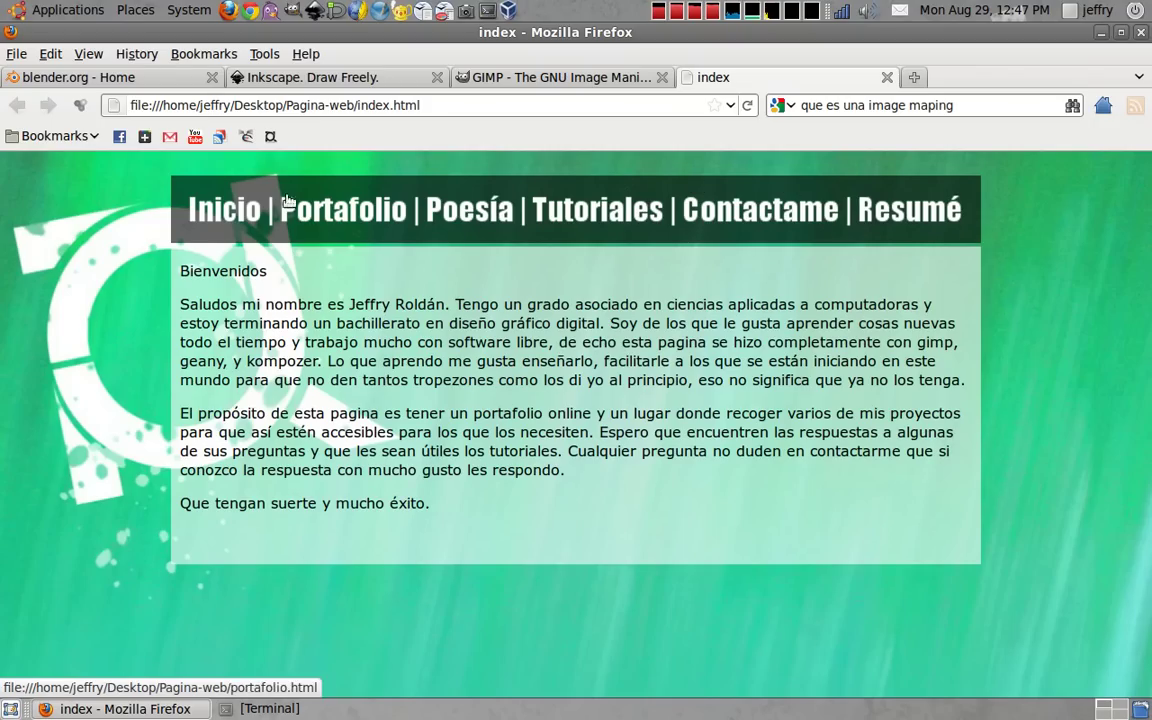
- Review the Contactame page in a new tab, view the Resumé PDF, then close both
right_click(749, 217)
left_click(790, 224)
left_click(922, 86)
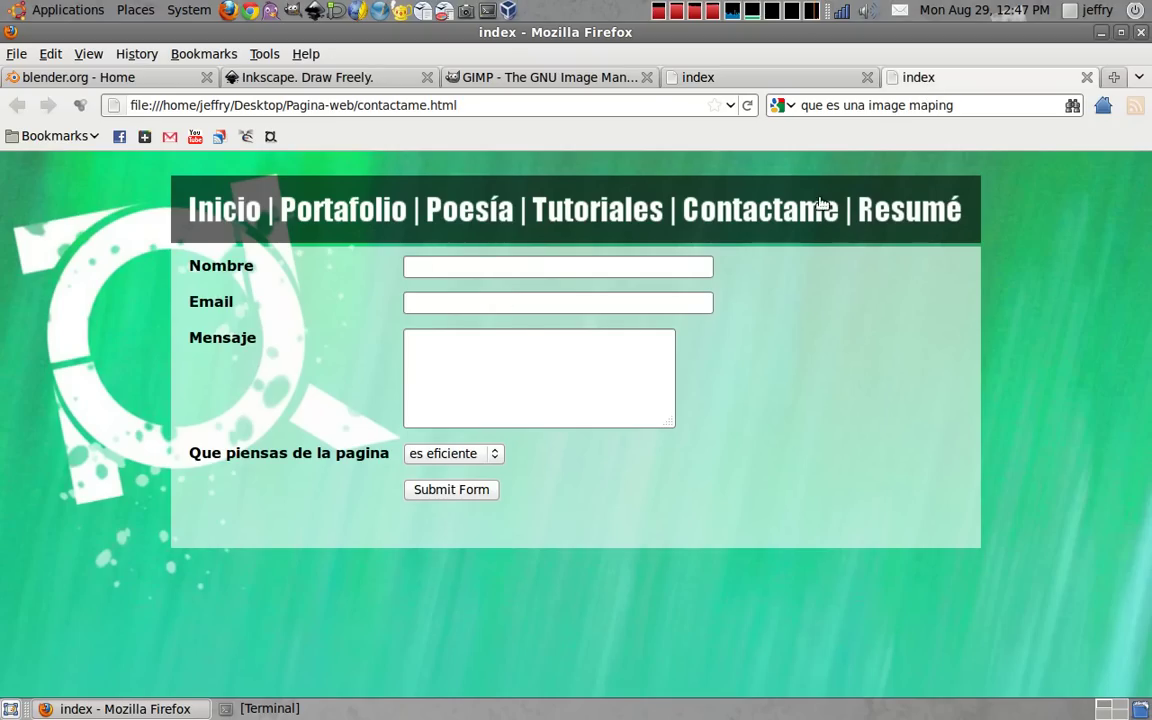
left_click(876, 208)
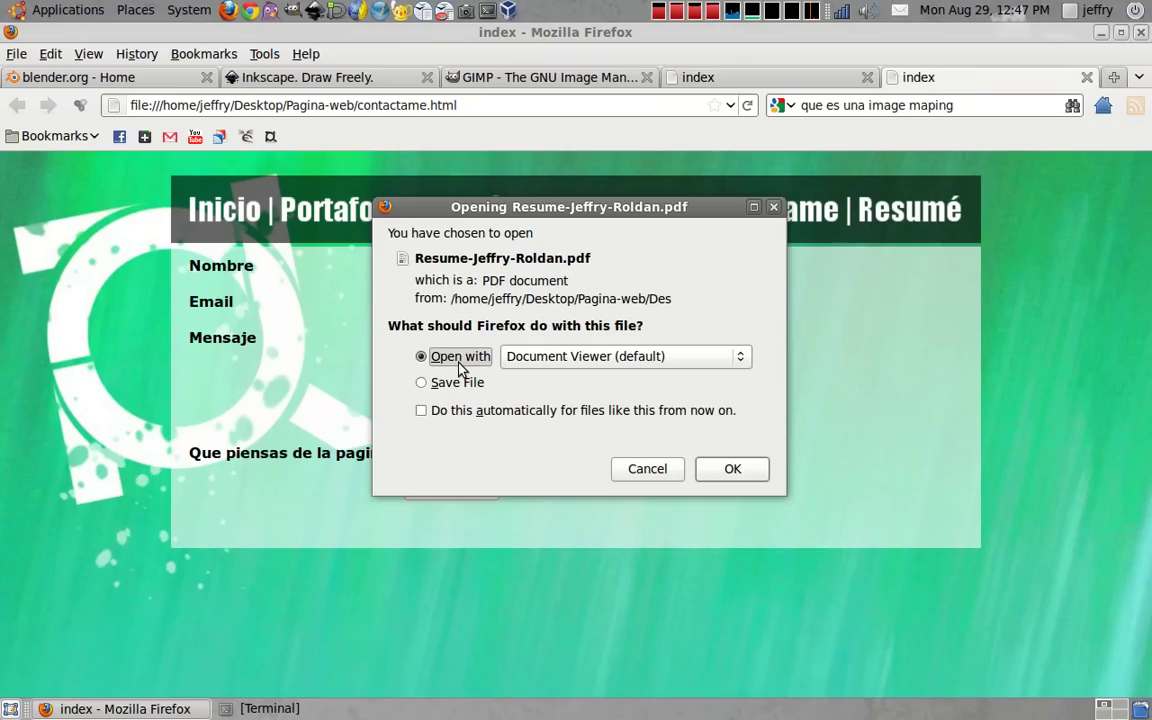
left_click(726, 474)
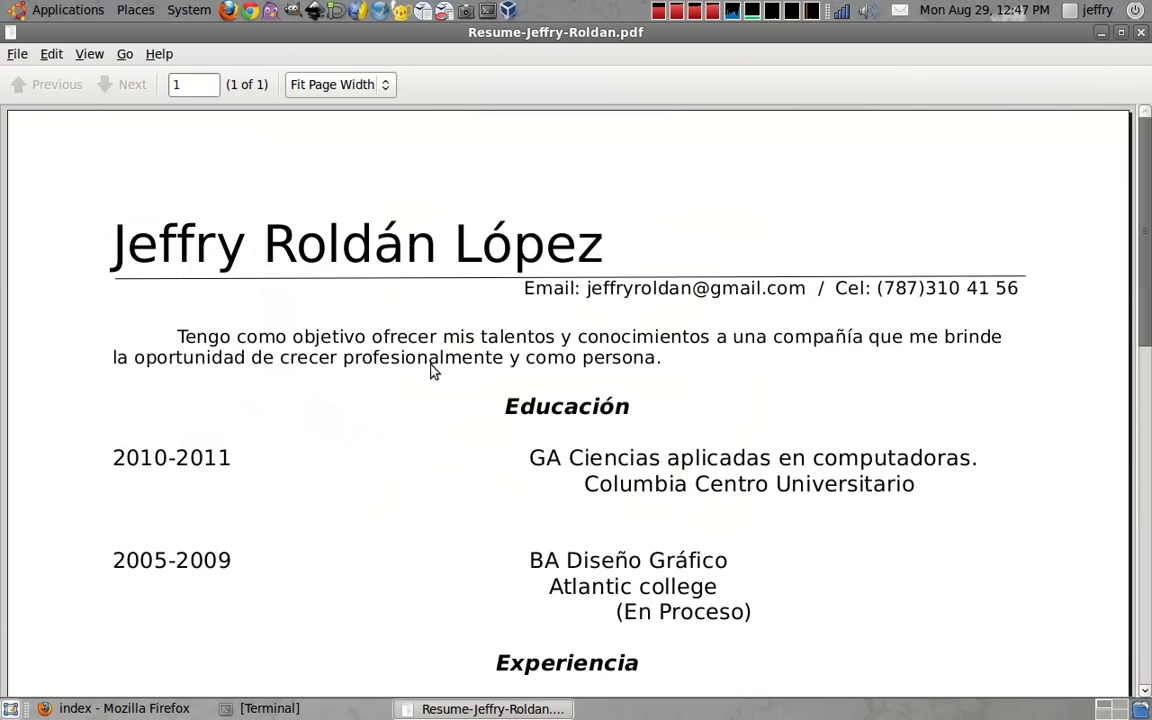
scroll(376, 427, "down", 10)
left_click(1140, 32)
left_click(1086, 77)
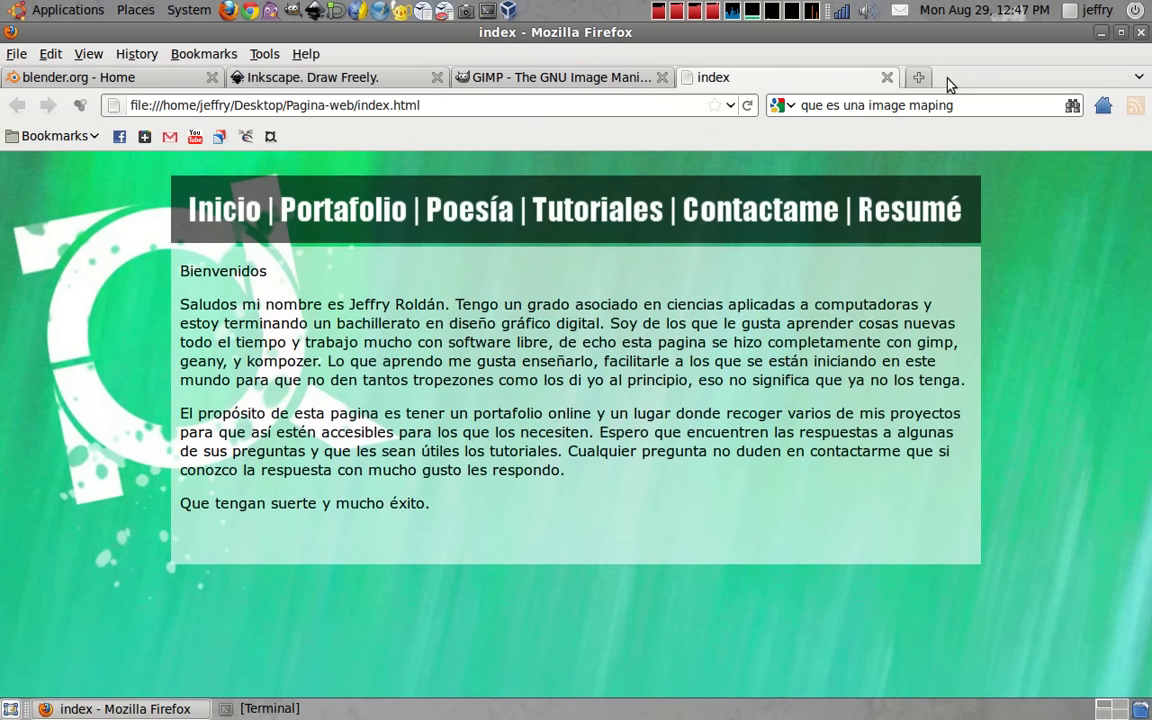
- Open the desktop's index.html test page in Firefox, then minimize Firefox
left_click(1101, 33)
double_click(78, 226)
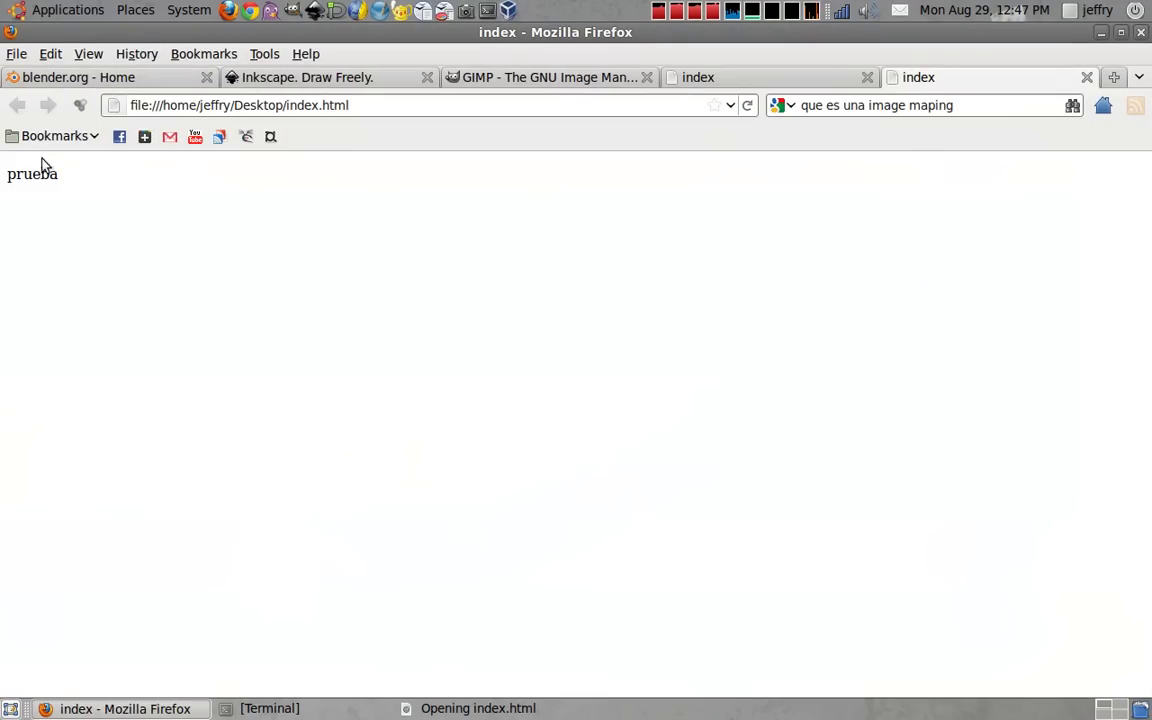
left_click(1101, 33)
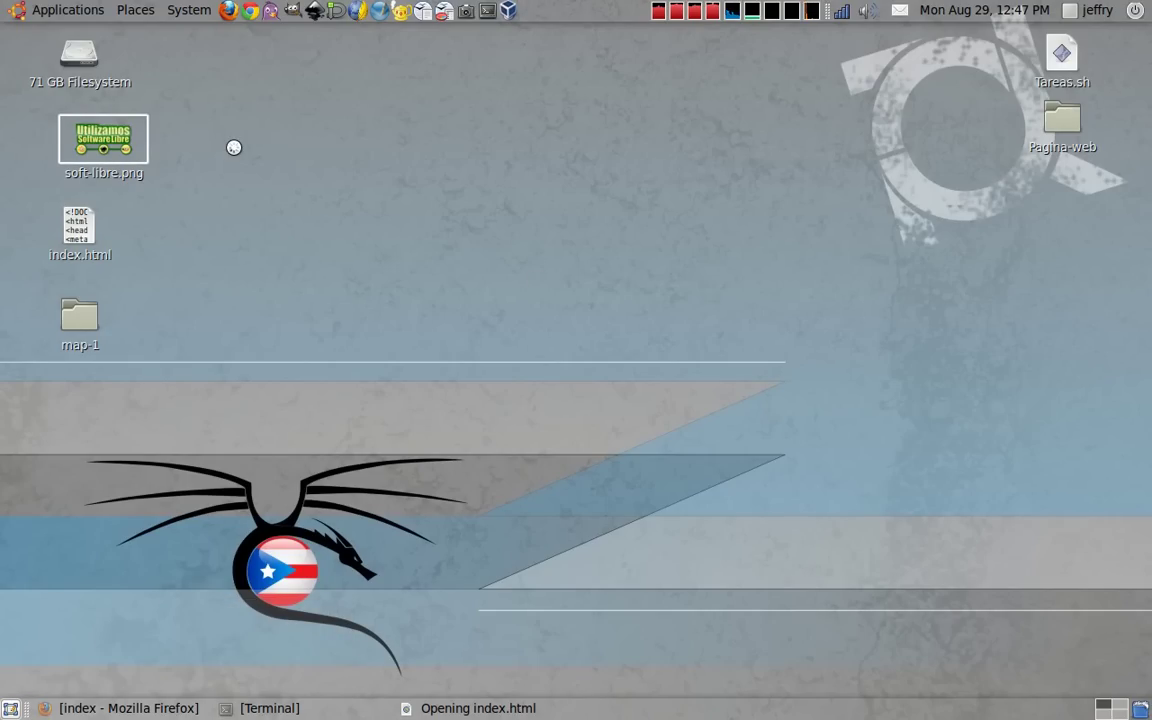
- Open soft-libre.png in GIMP and launch Filters > Web > Image Map on it
right_click(126, 146)
mouse_move(178, 181)
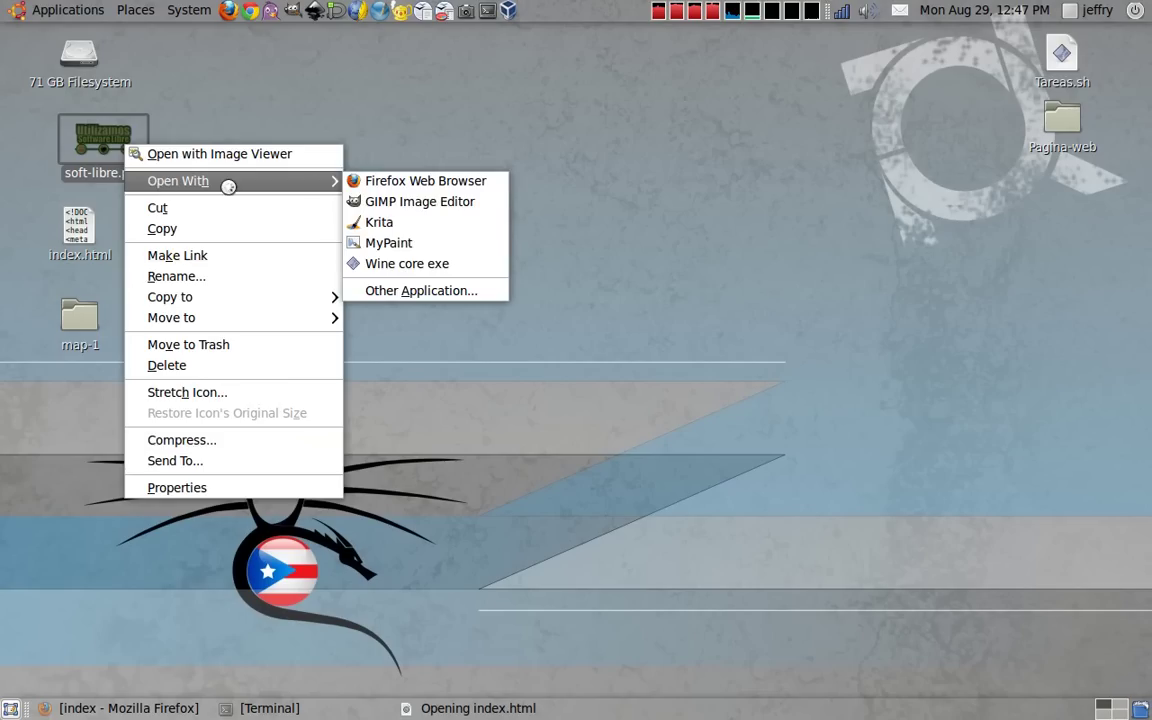
left_click(406, 196)
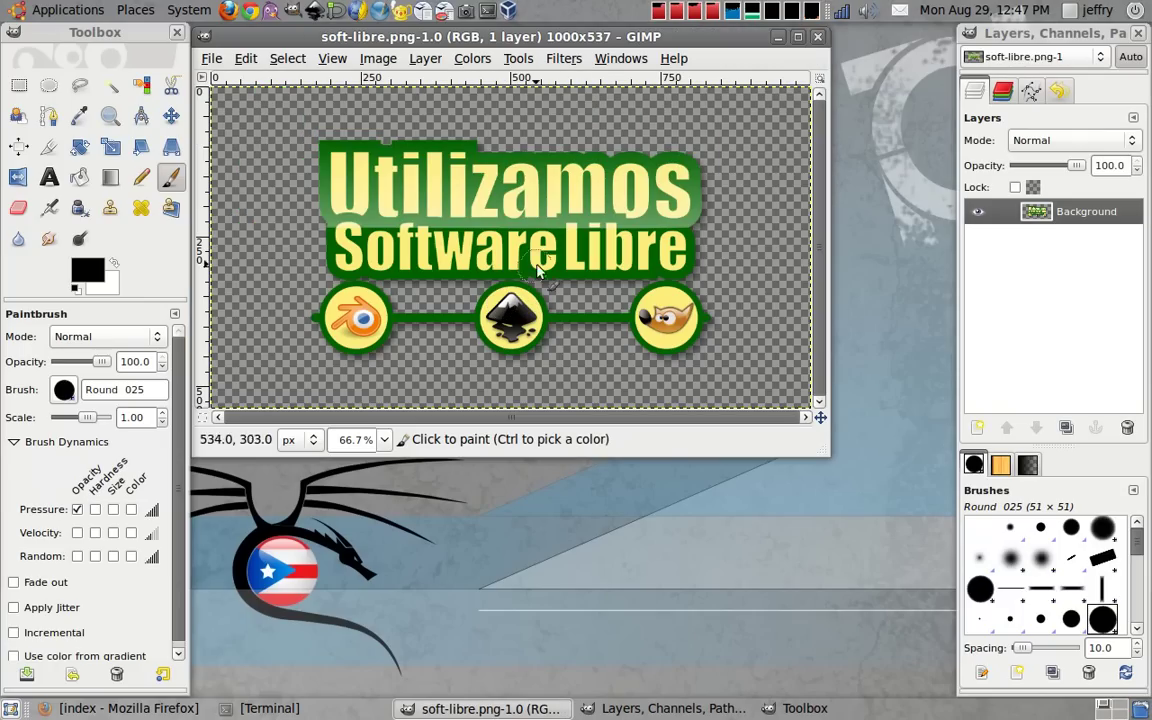
left_click(564, 58)
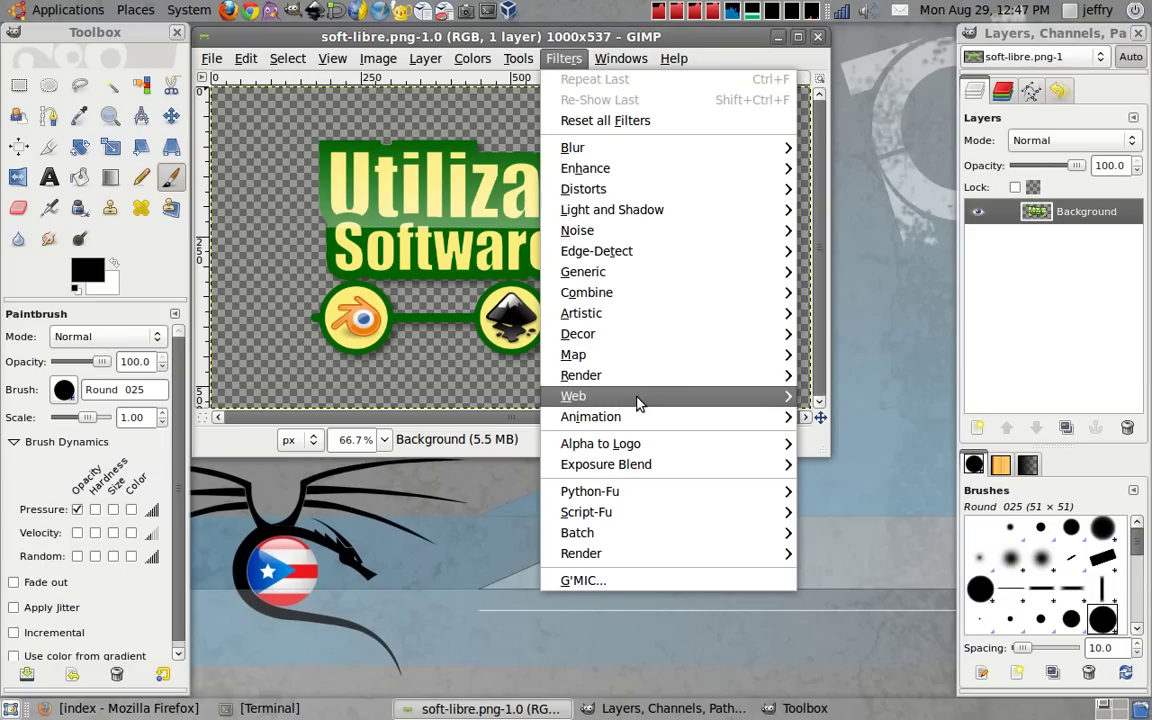
mouse_move(573, 396)
left_click(852, 396)
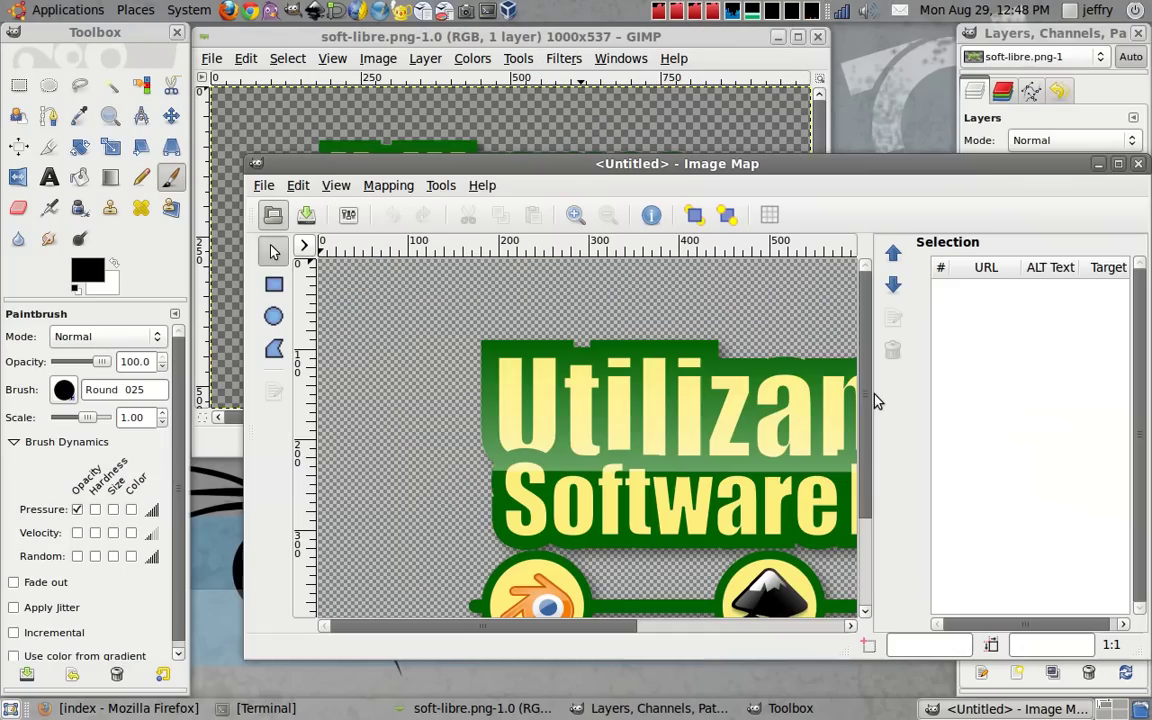
- Move the Image Map editor window higher up and enlarge it
left_click_drag(862, 175, 651, 44)
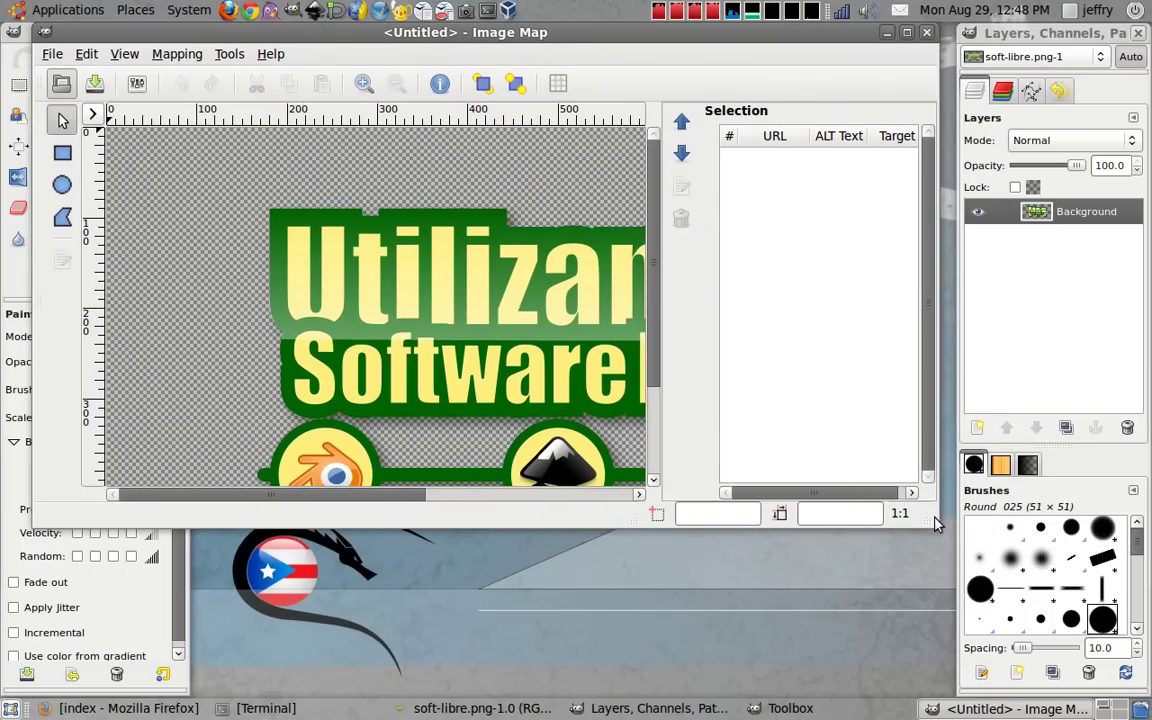
left_click_drag(930, 537, 1150, 578)
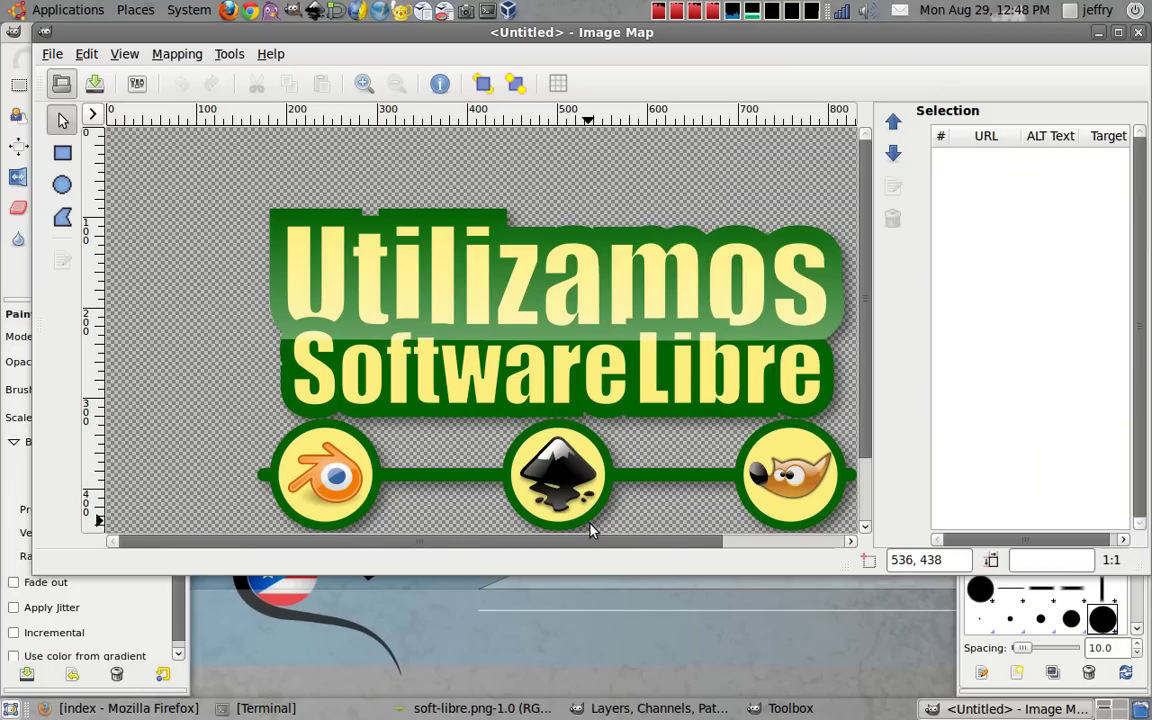
left_click_drag(613, 541, 656, 545)
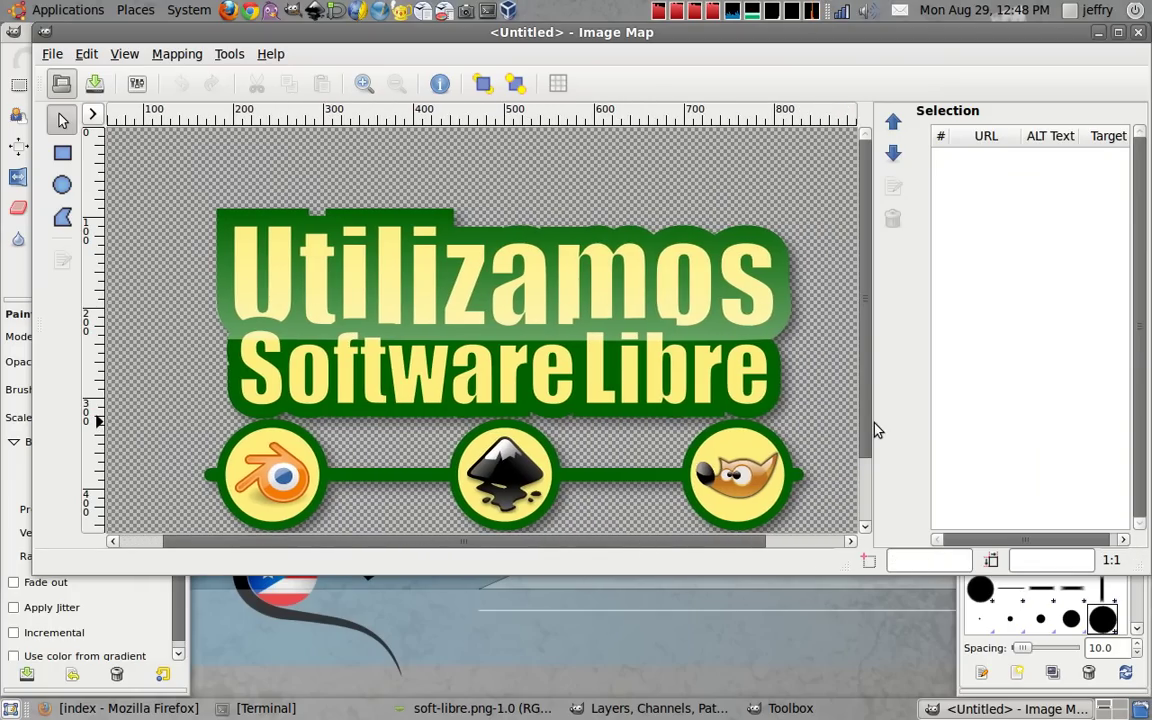
scroll(866, 440, "down", 2)
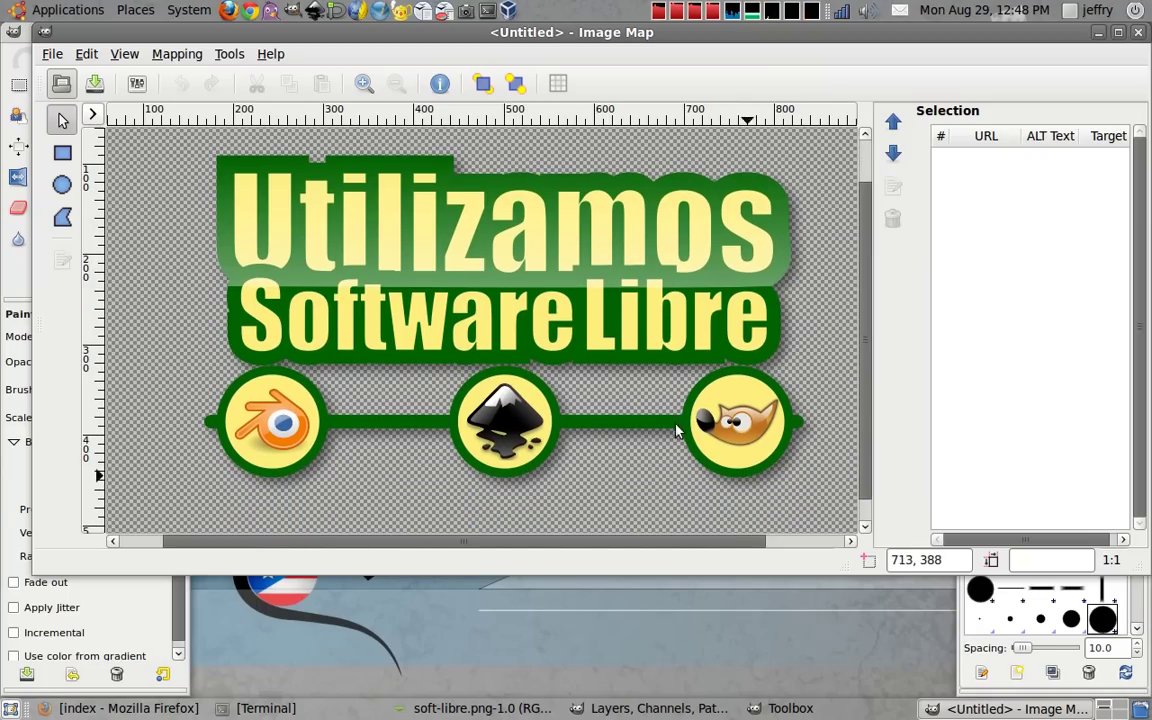
- Draw a circle area fitted over the Blender icon
left_click(61, 186)
left_click_drag(270, 418, 302, 452)
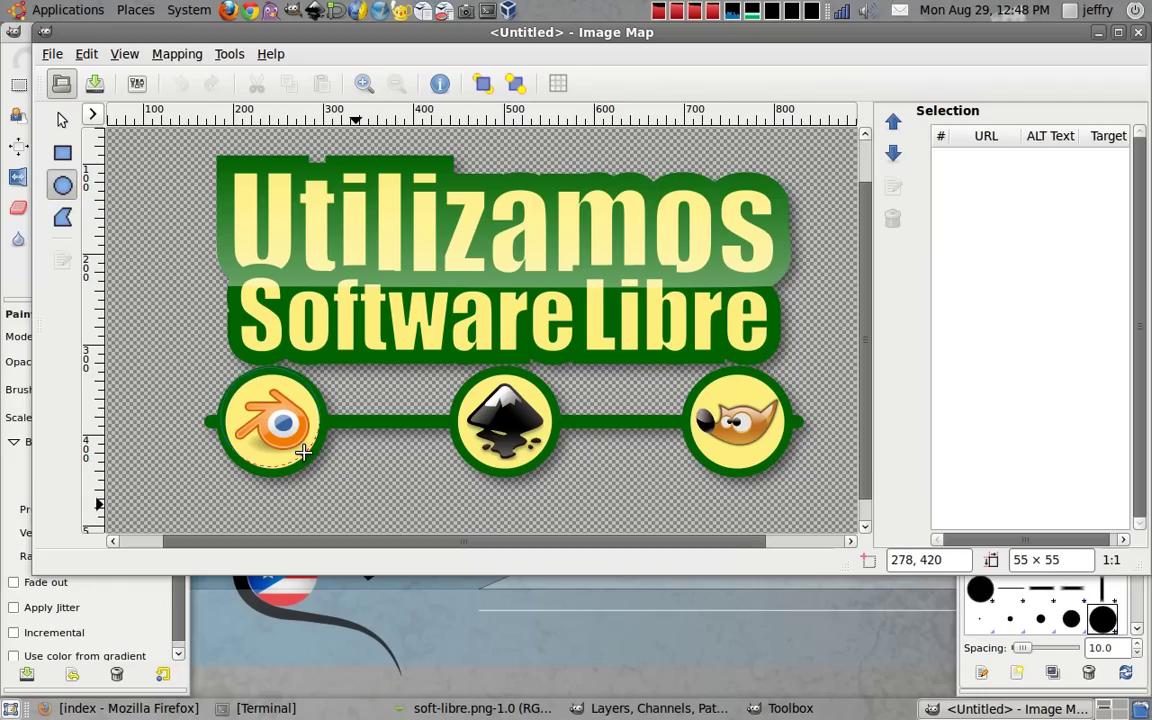
mouse_move(302, 452)
left_mouse_down()
mouse_move(296, 443)
mouse_move(307, 455)
left_mouse_up()
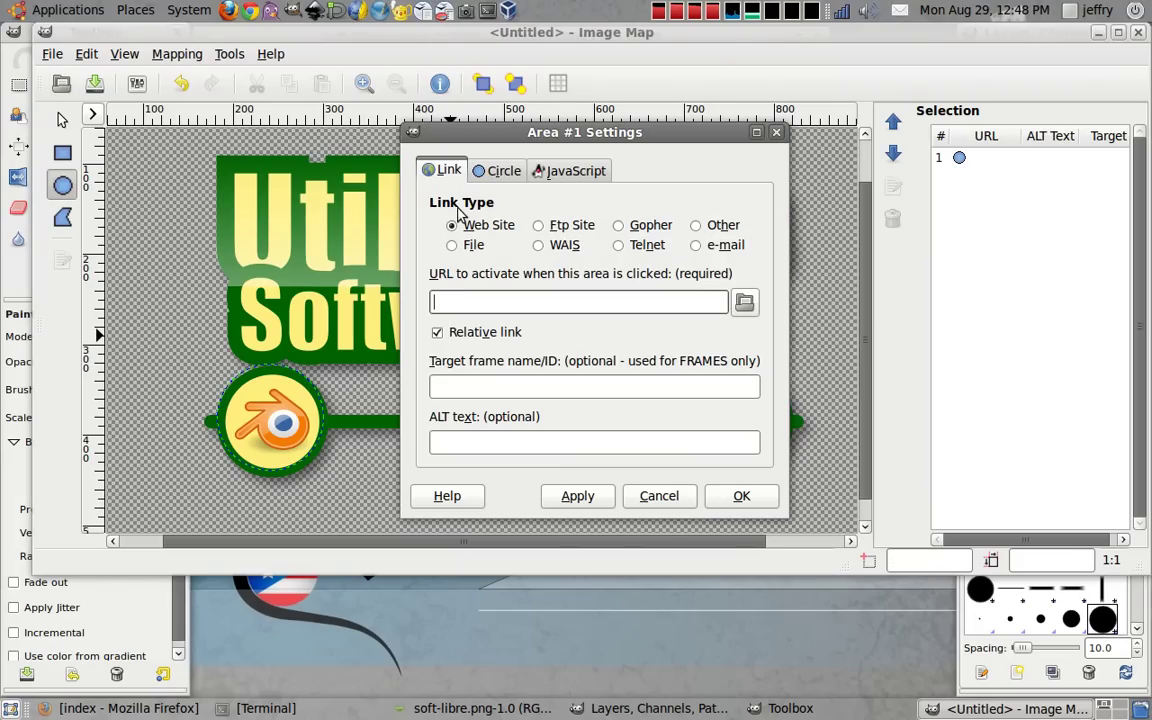
left_click(482, 230)
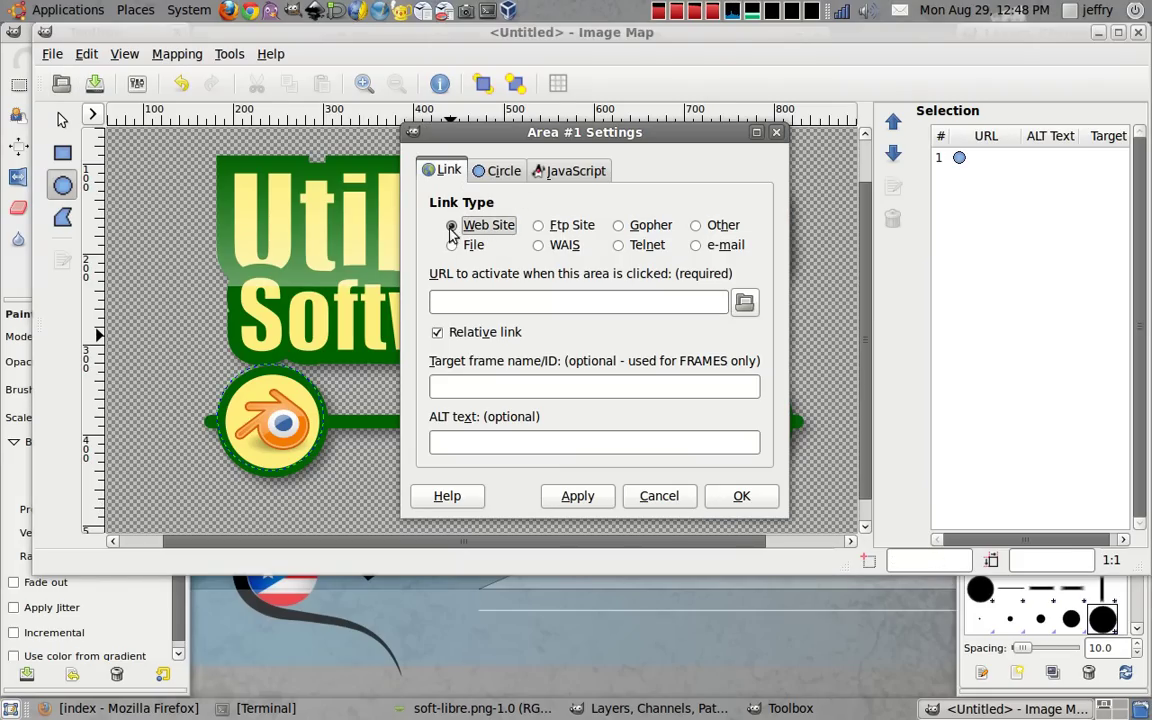
key("alt+Tab")
left_click(140, 77)
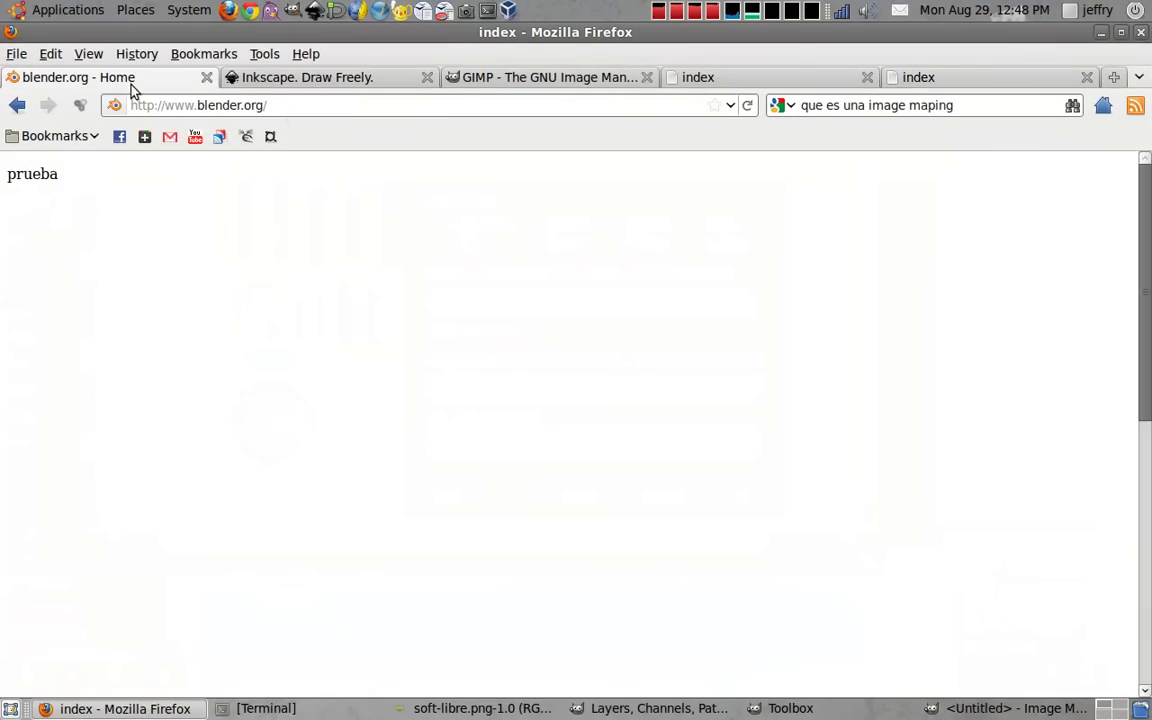
left_click(220, 105)
right_click(147, 110)
left_click(170, 166)
key("alt+Tab")
left_click(485, 297)
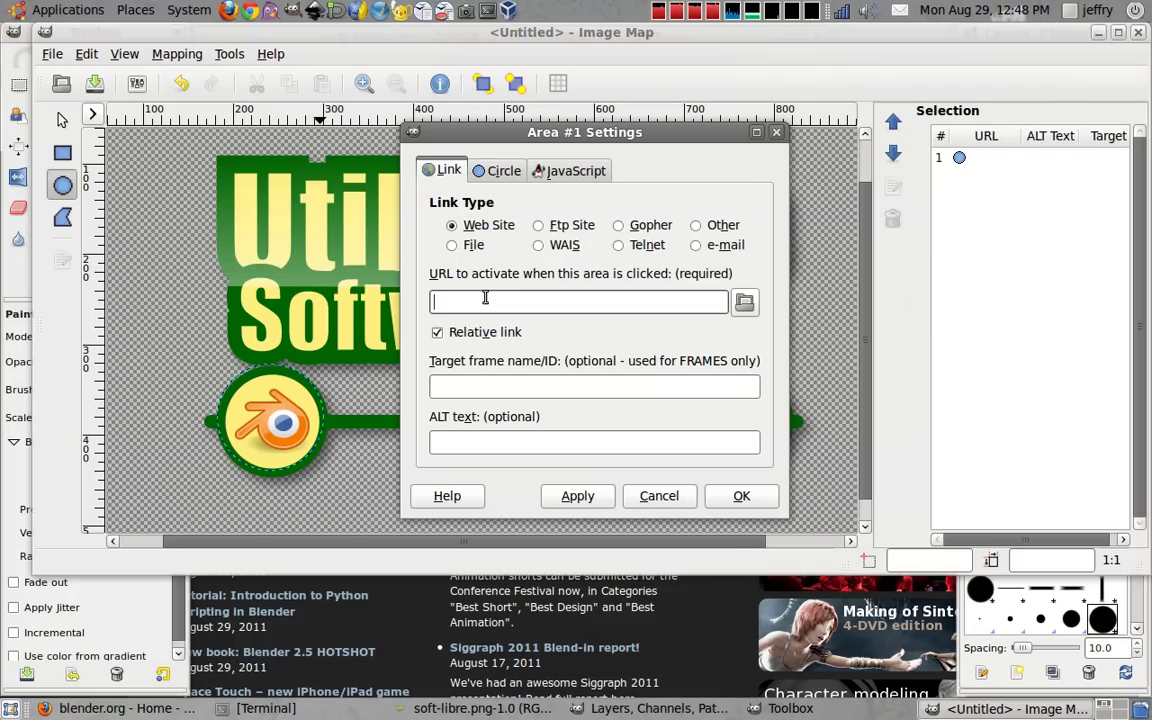
key("ctrl+v")
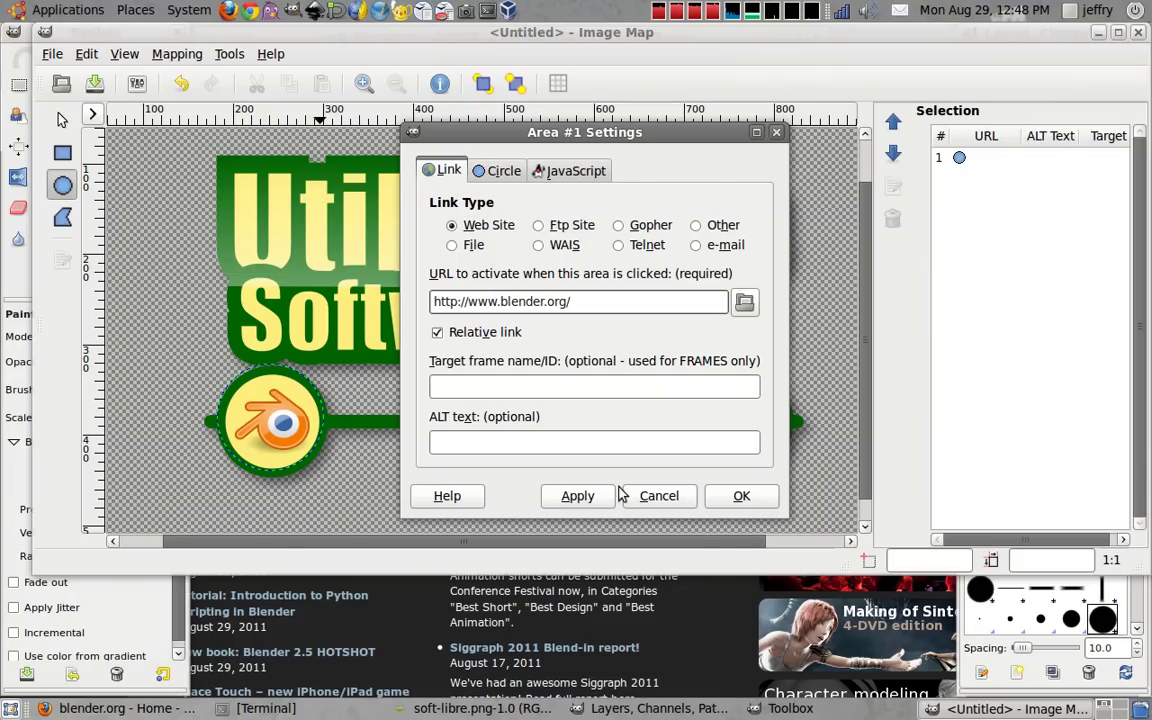
left_click(730, 496)
- Draw a second circle over the Inkscape icon and grab the inkscape.org address
left_click_drag(528, 447, 540, 461)
left_click(157, 706)
left_click(318, 77)
left_click_drag(265, 105, 104, 106)
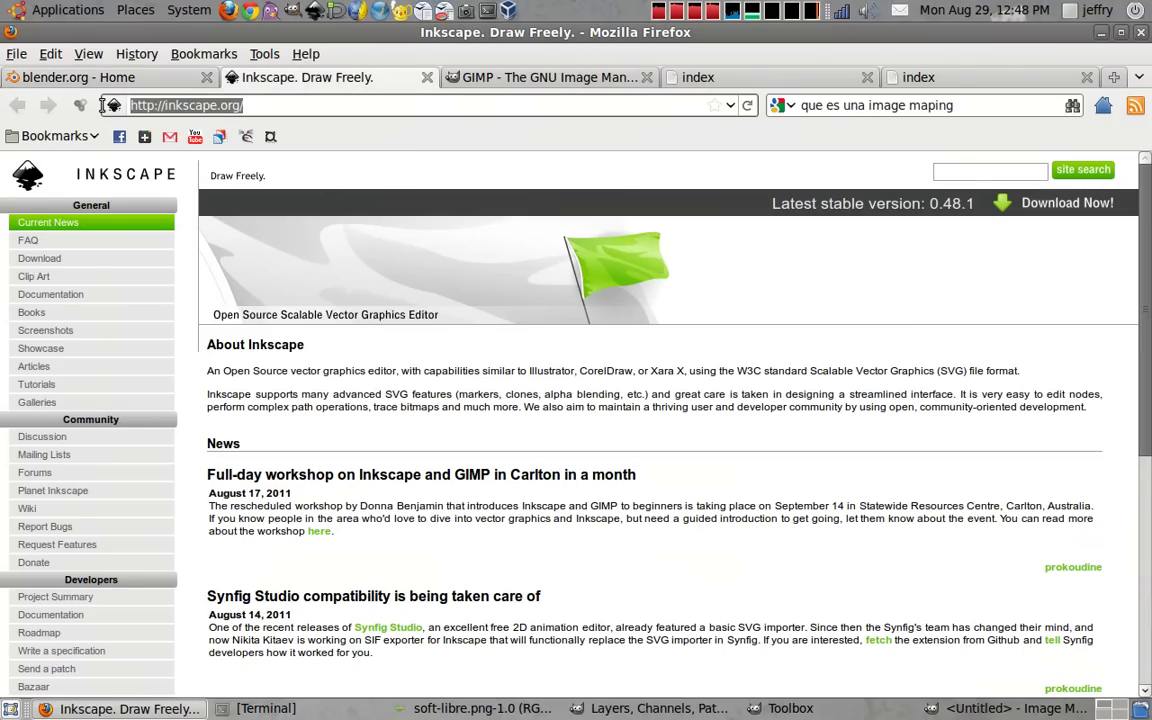
key("alt+Tab")
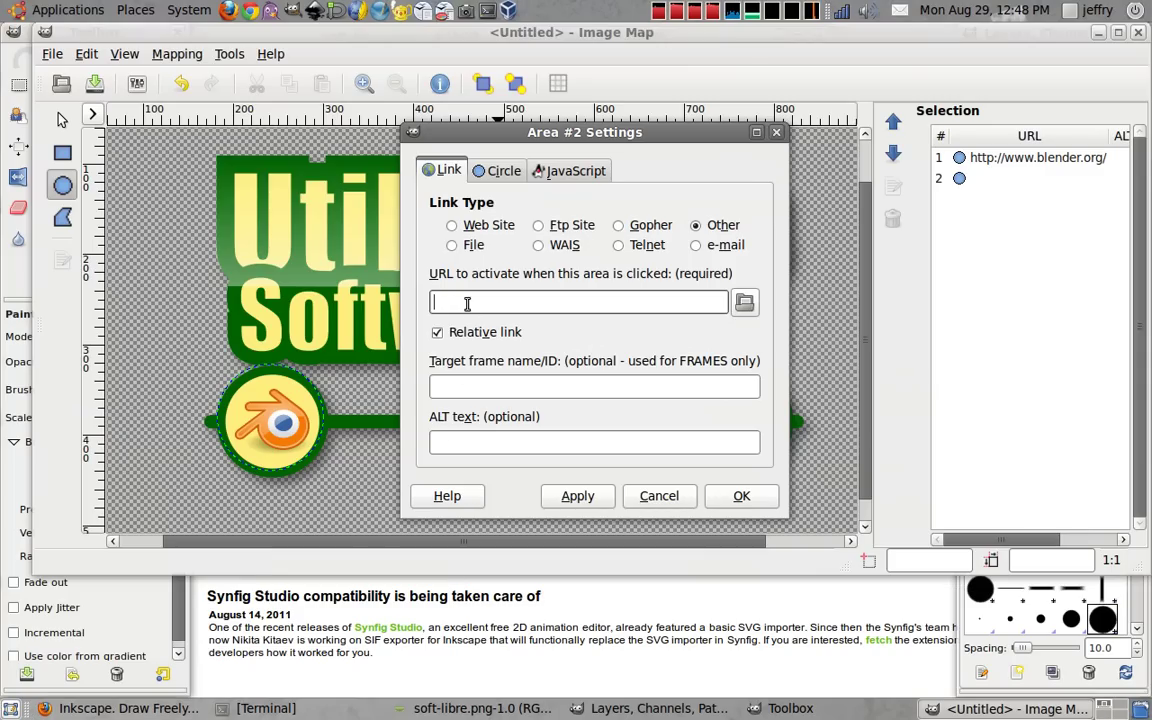
key("ctrl+v")
left_click(741, 496)
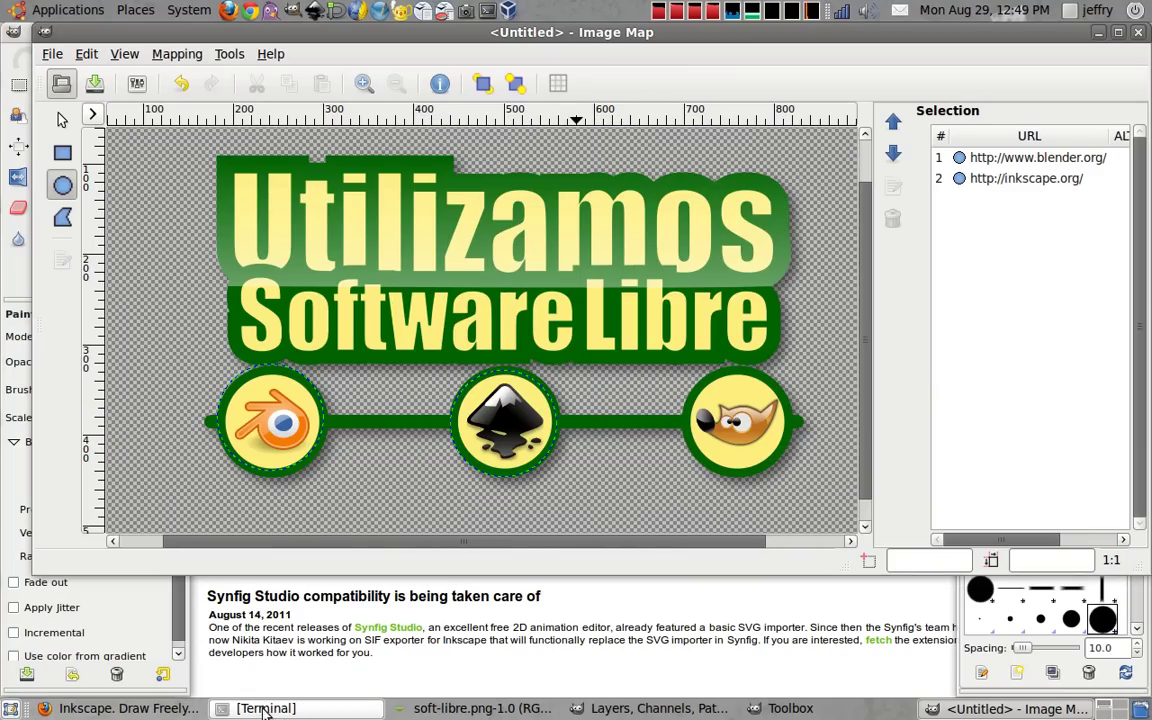
left_click(160, 712)
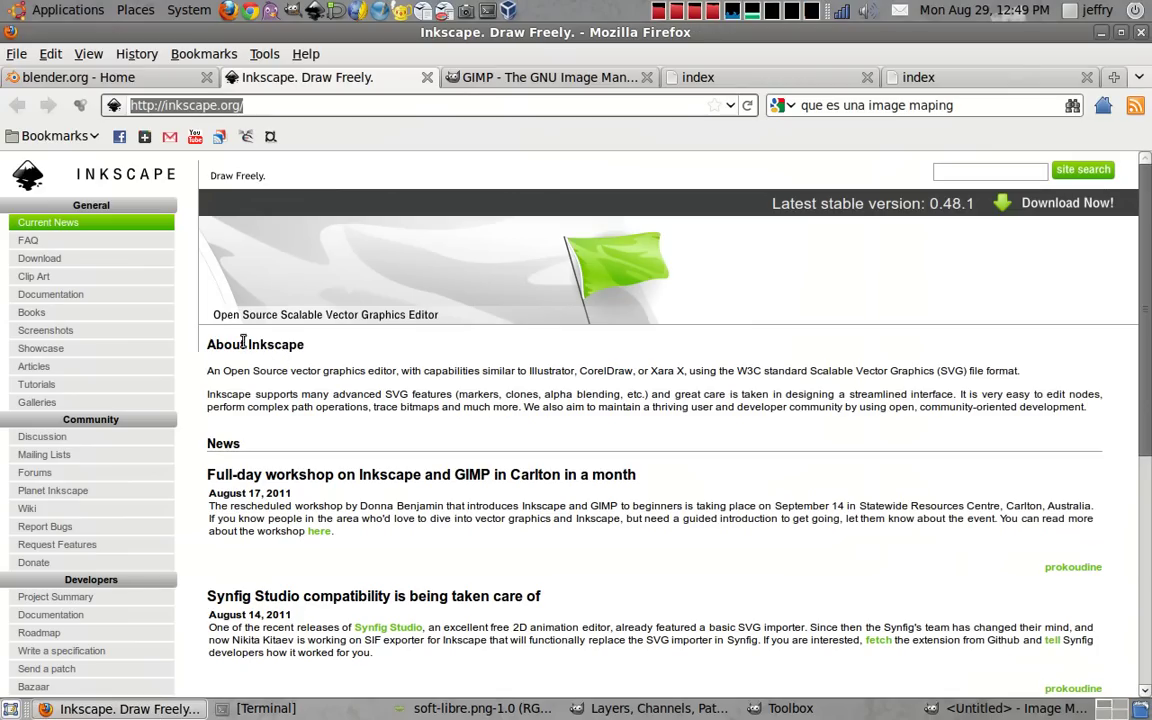
left_click(500, 77)
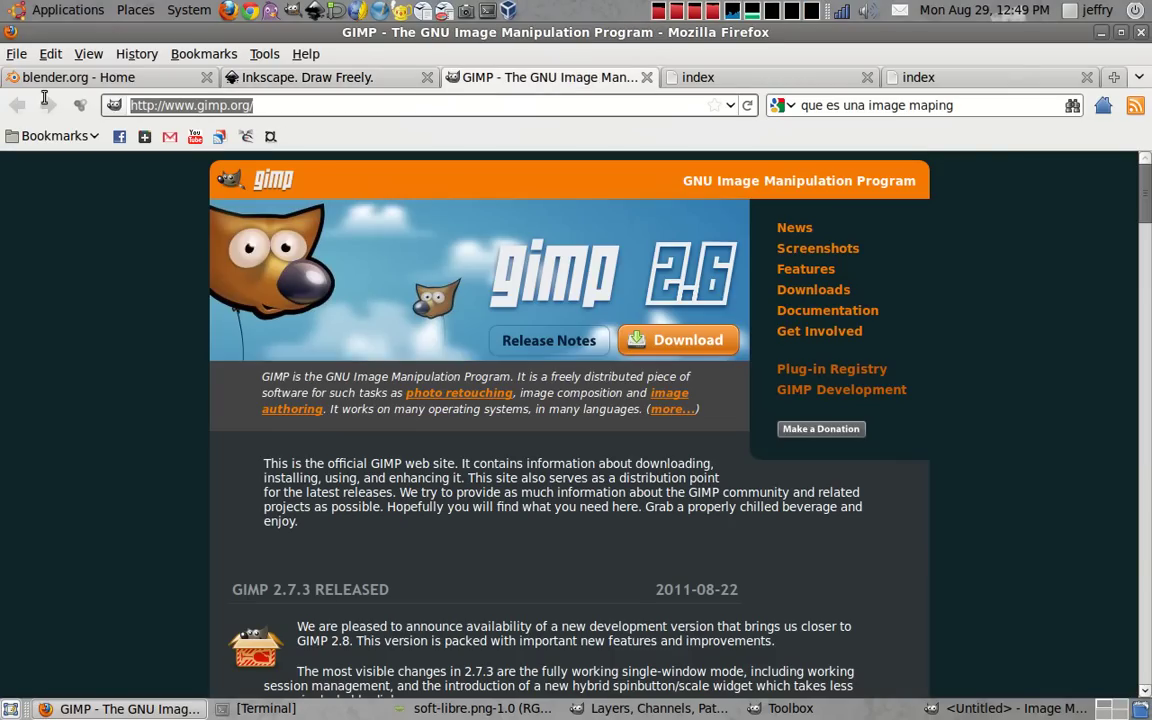
key("alt+Tab")
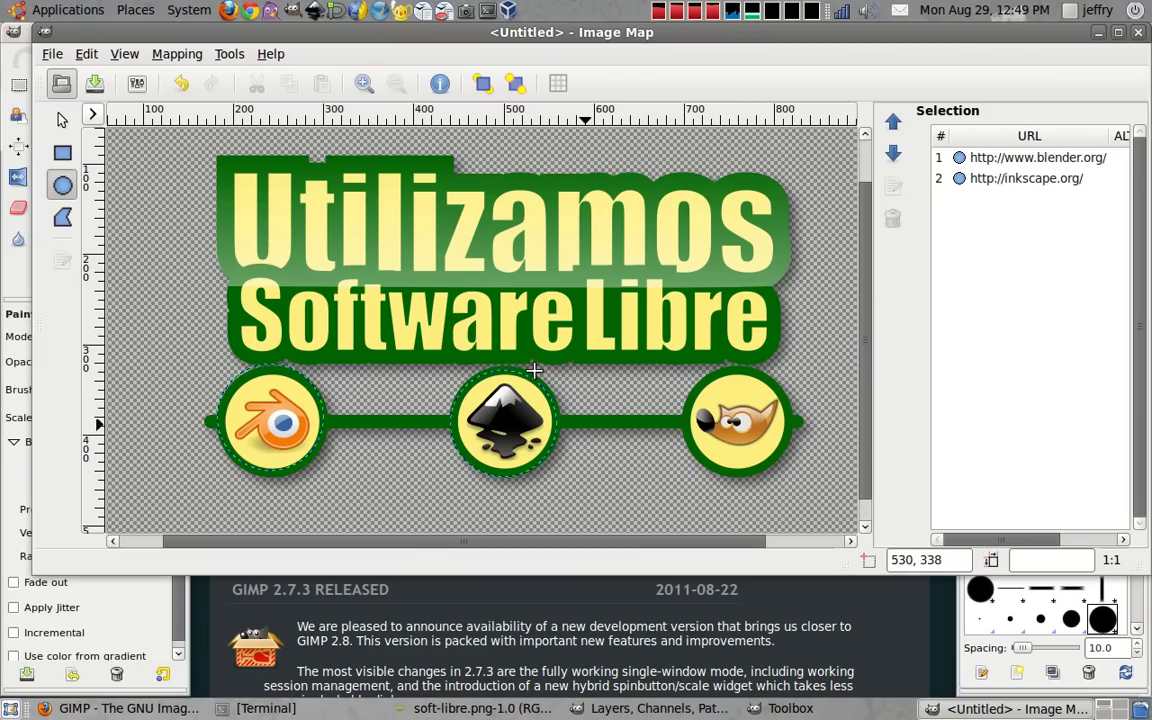
left_click_drag(739, 428, 770, 464)
key("ctrl+v")
left_click(708, 493)
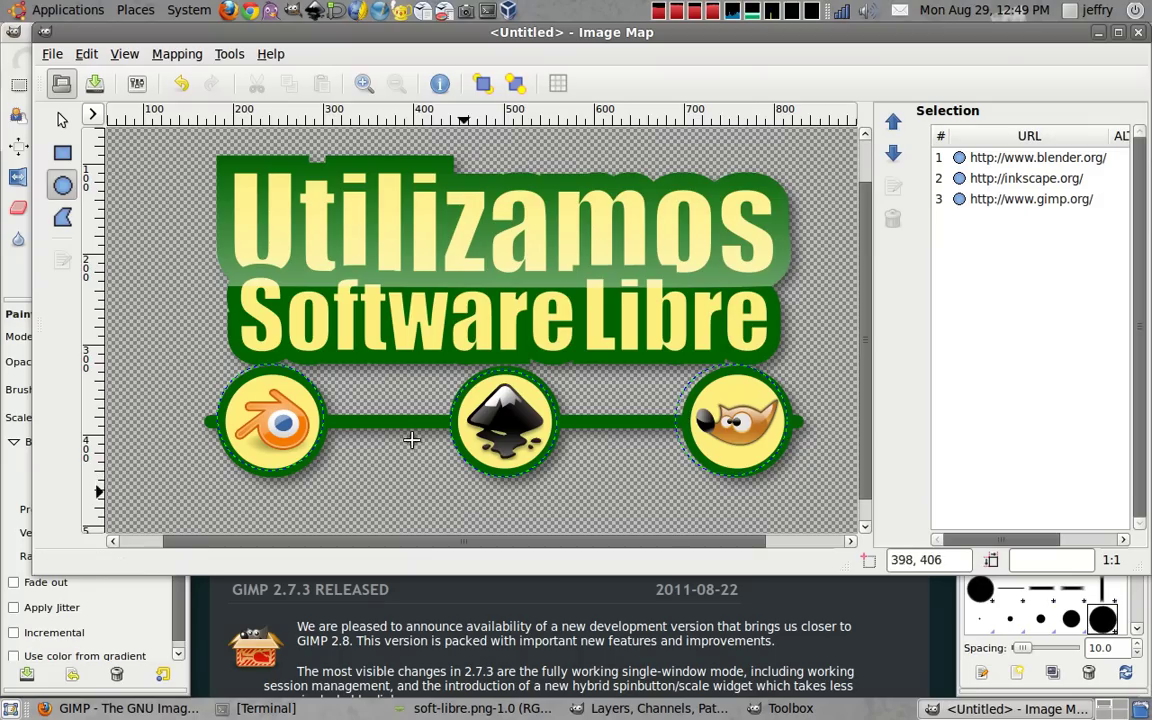
left_click(62, 120)
left_click(724, 413)
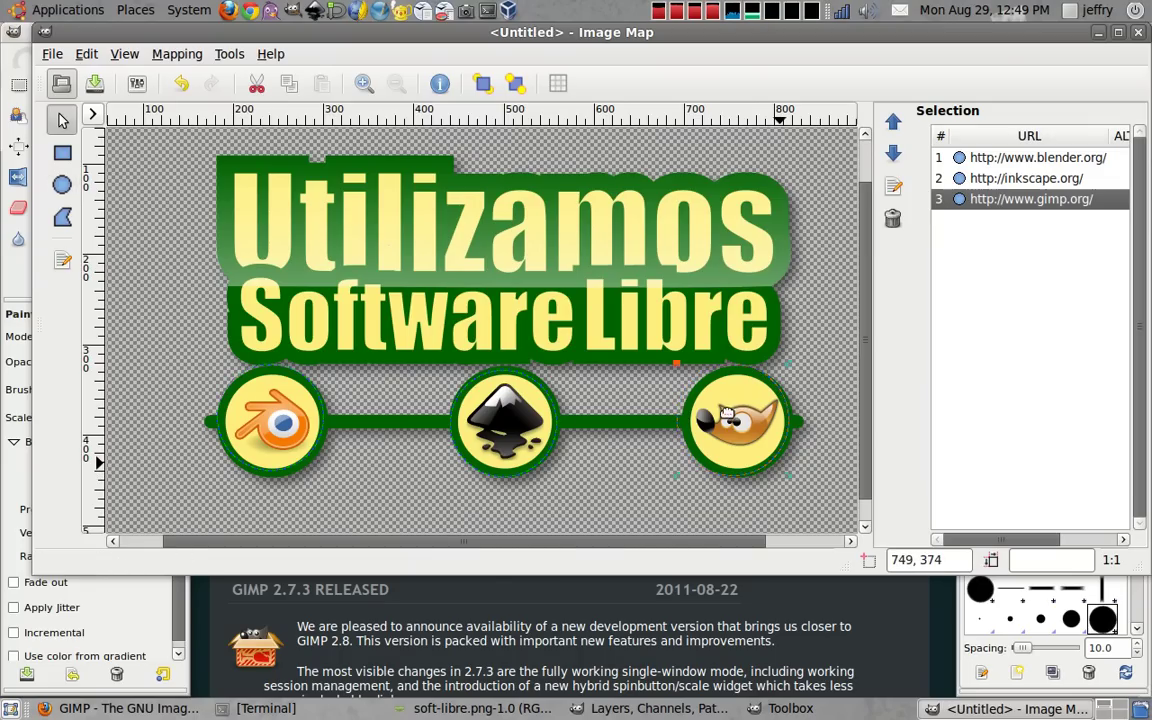
left_click_drag(735, 418, 731, 418)
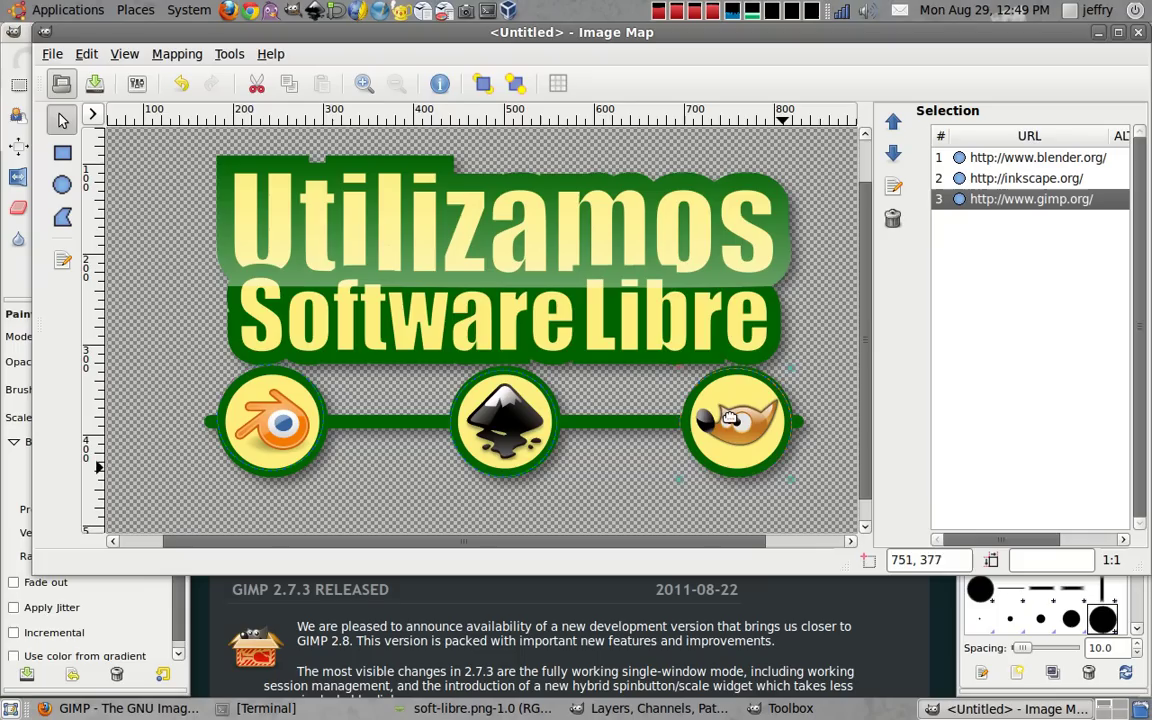
left_click(491, 403)
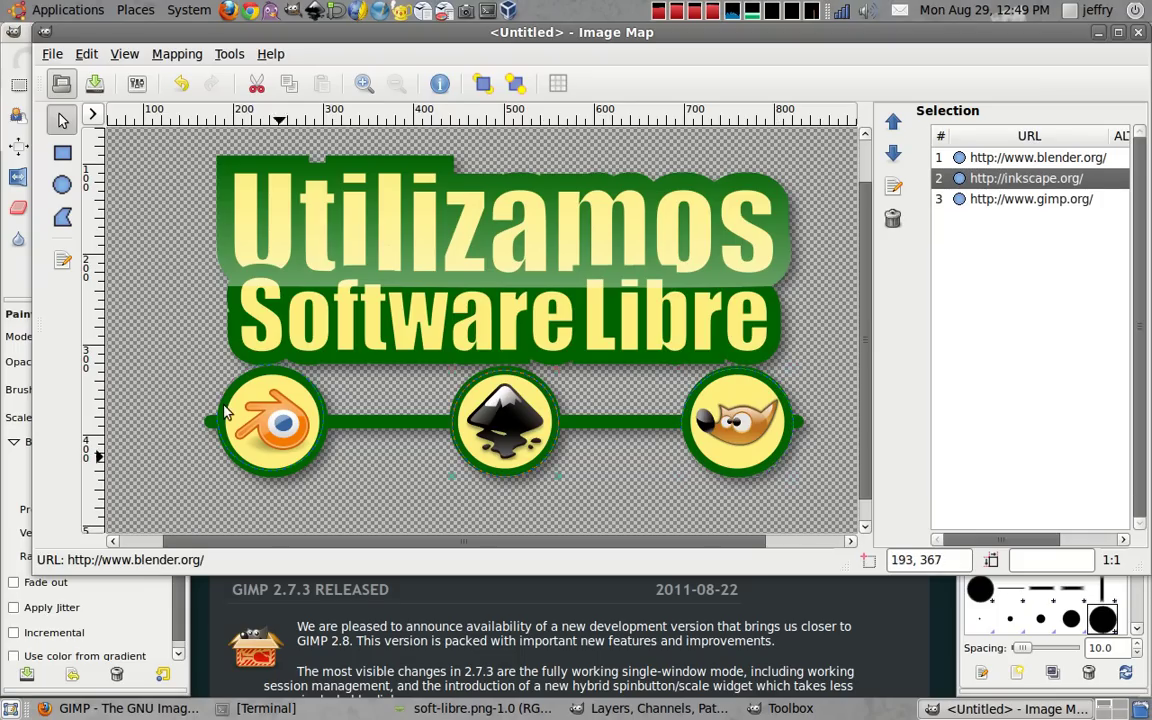
left_click(252, 424)
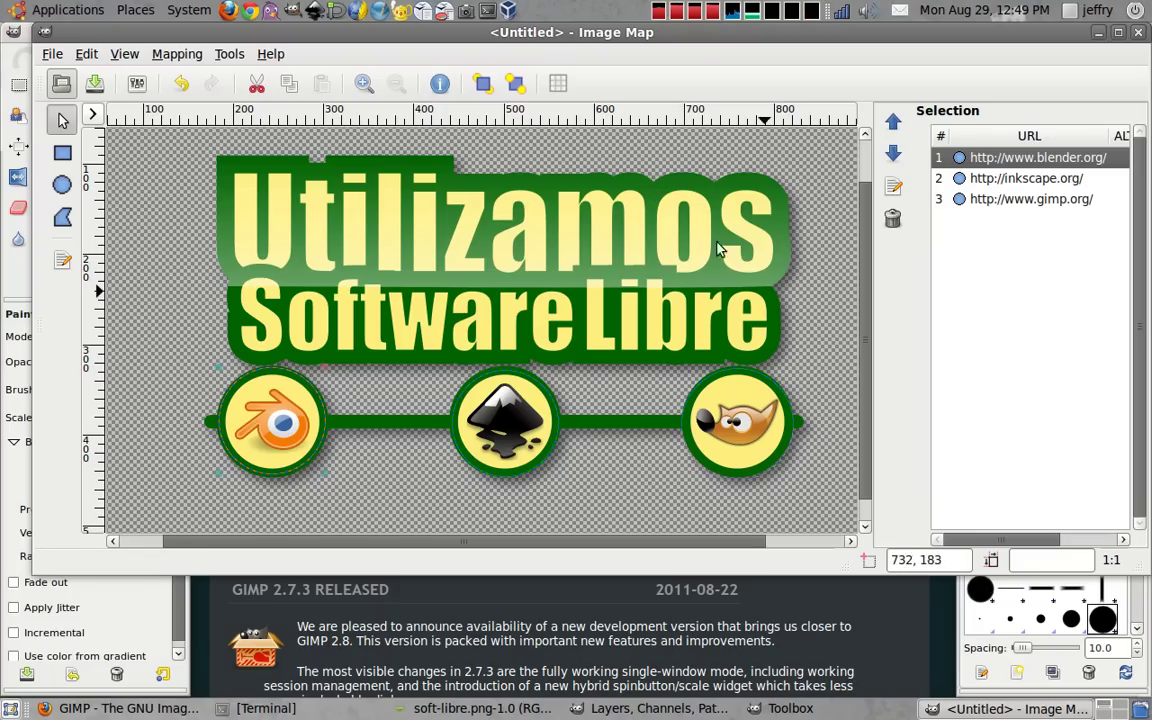
- Save the image map to the Desktop, keeping the name soft-libre.png.map
left_click(47, 58)
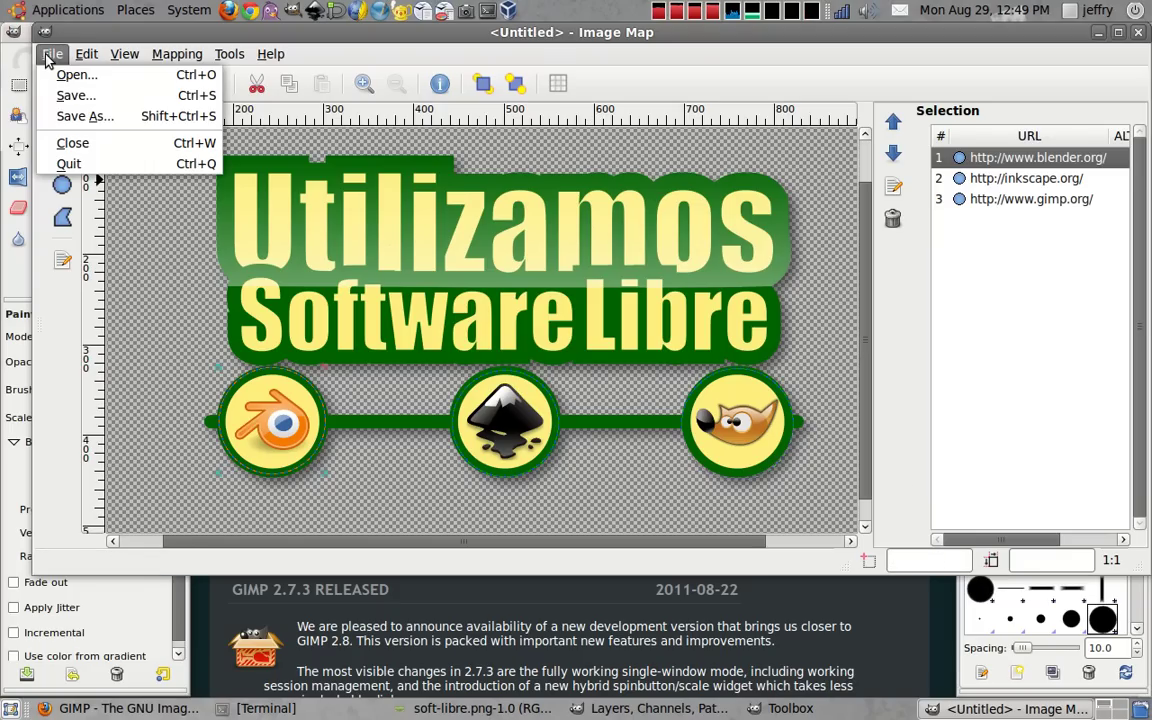
left_click(104, 95)
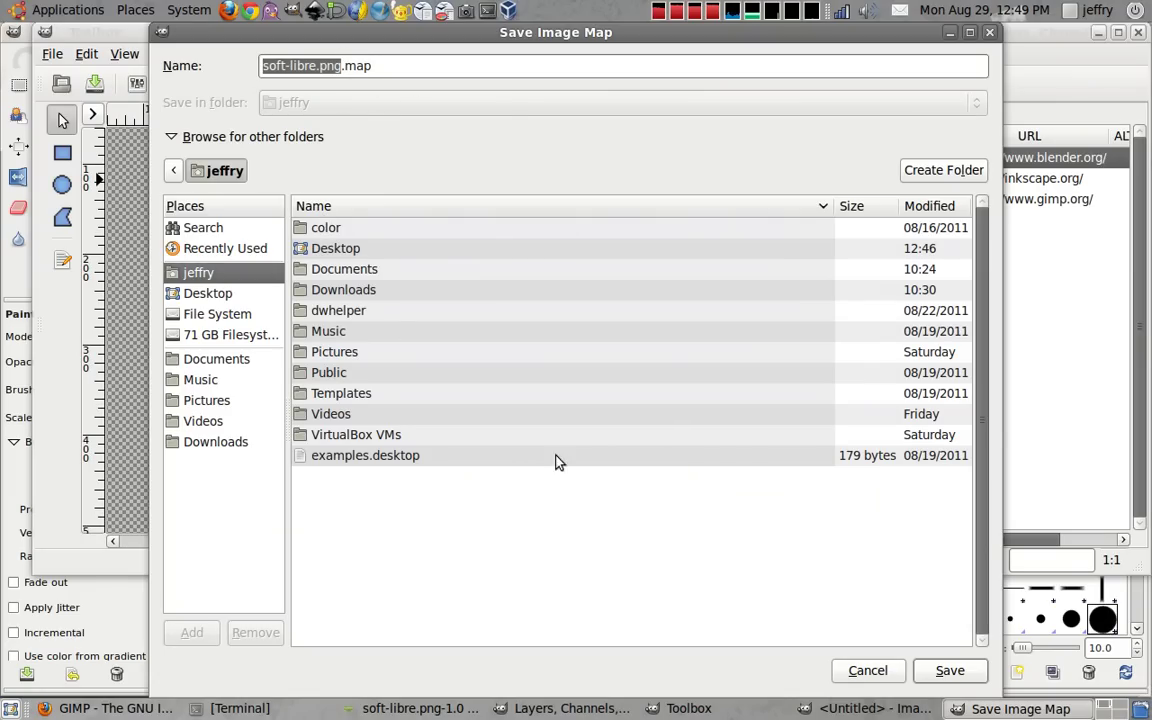
left_click(210, 293)
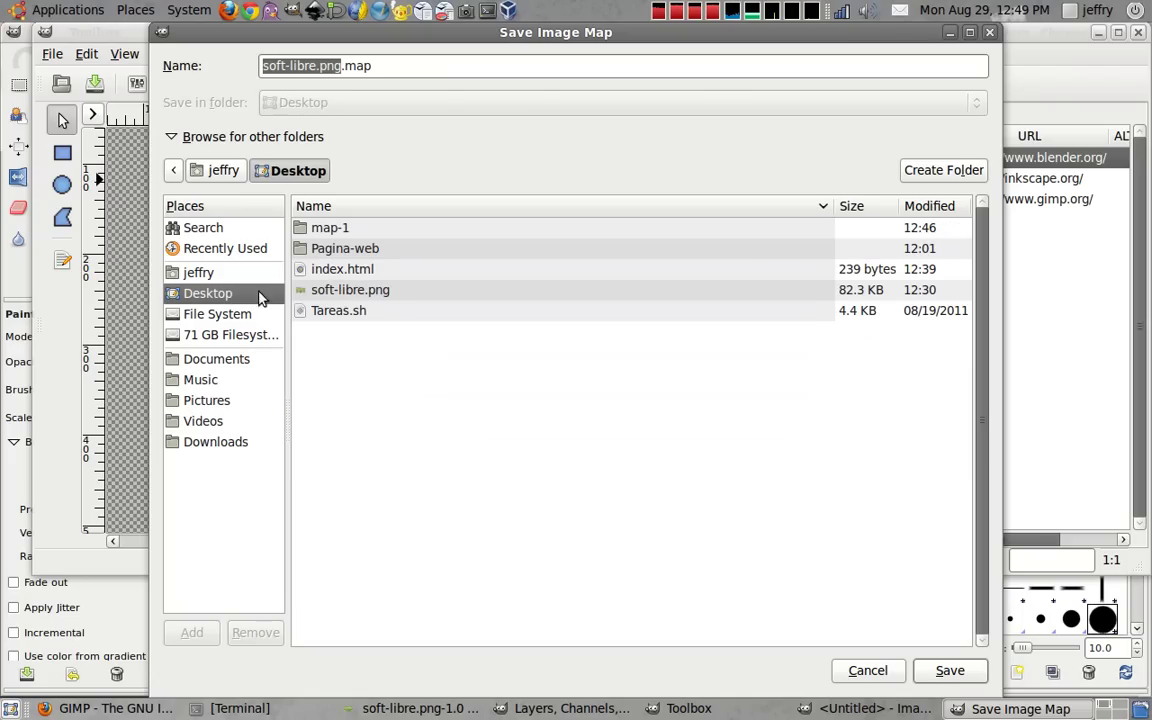
left_click(947, 670)
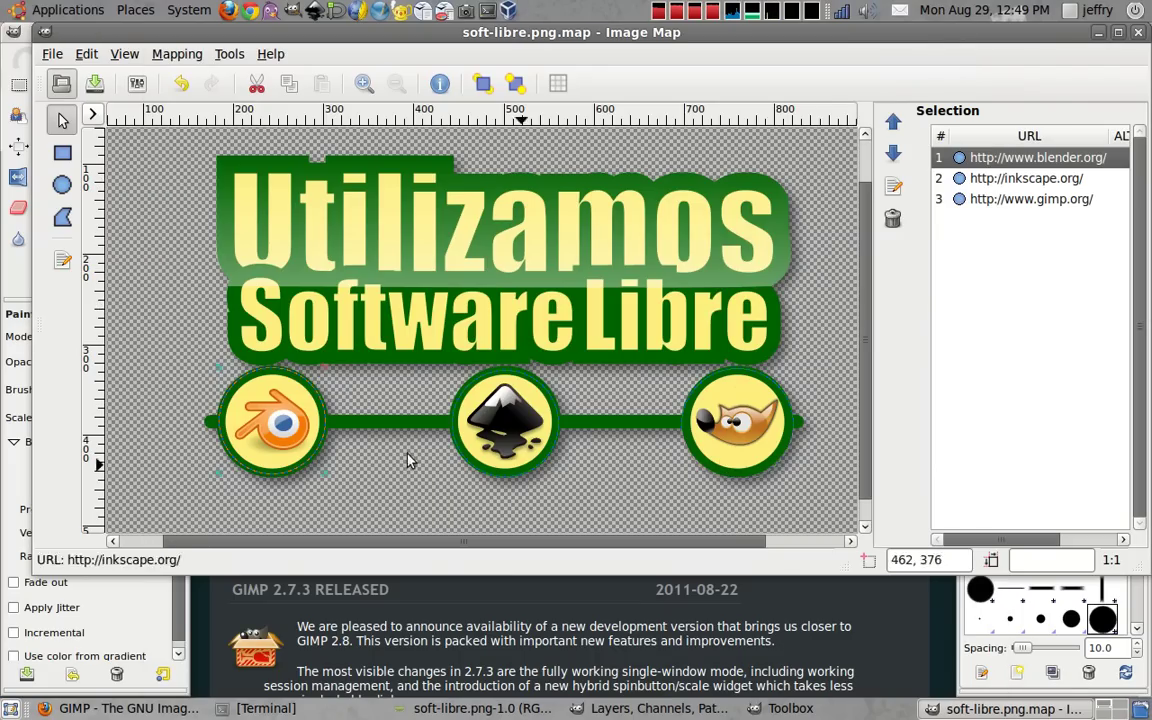
- Open soft-libre.png.map from the Desktop in gedit and copy all its img and map code
left_click(11, 708)
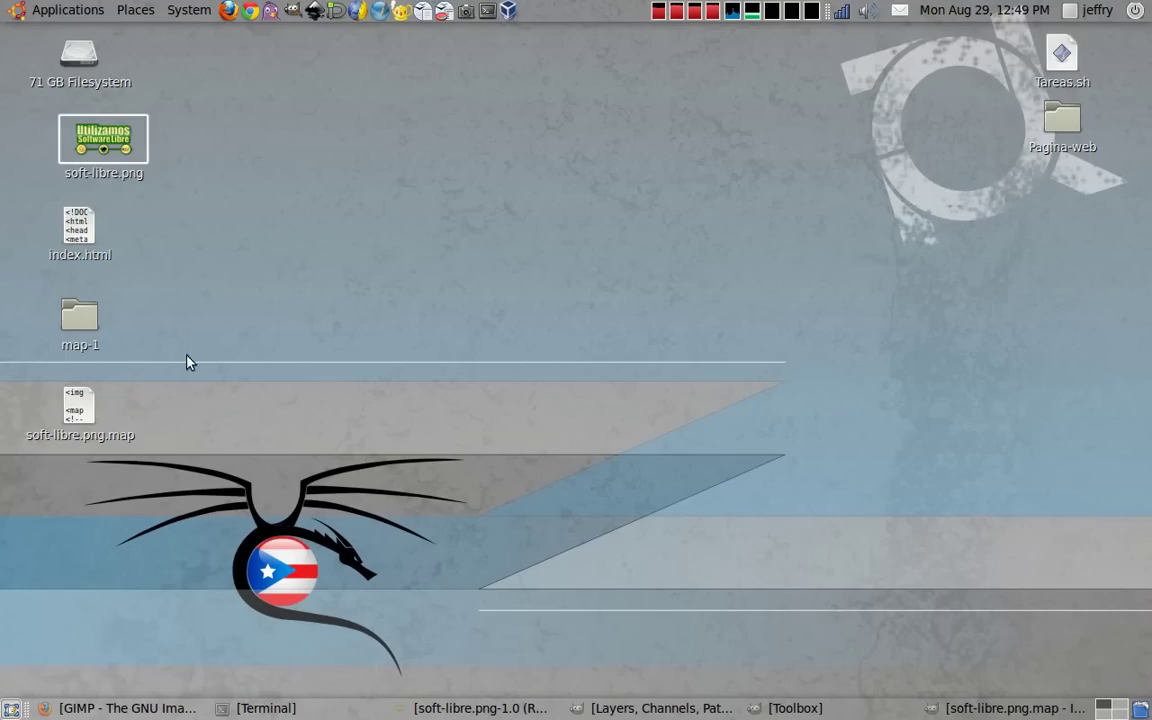
double_click(84, 415)
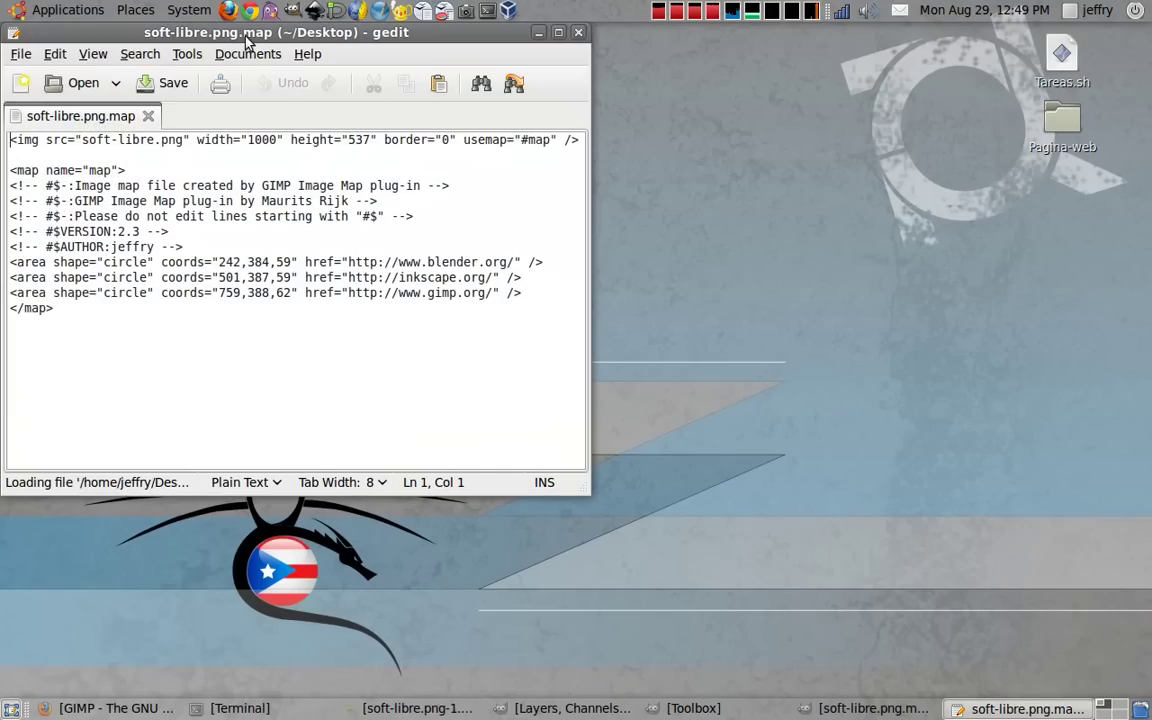
mouse_move(226, 28)
left_mouse_down()
mouse_move(392, 58)
mouse_move(530, 60)
left_mouse_up()
left_click_drag(340, 333, 217, 157)
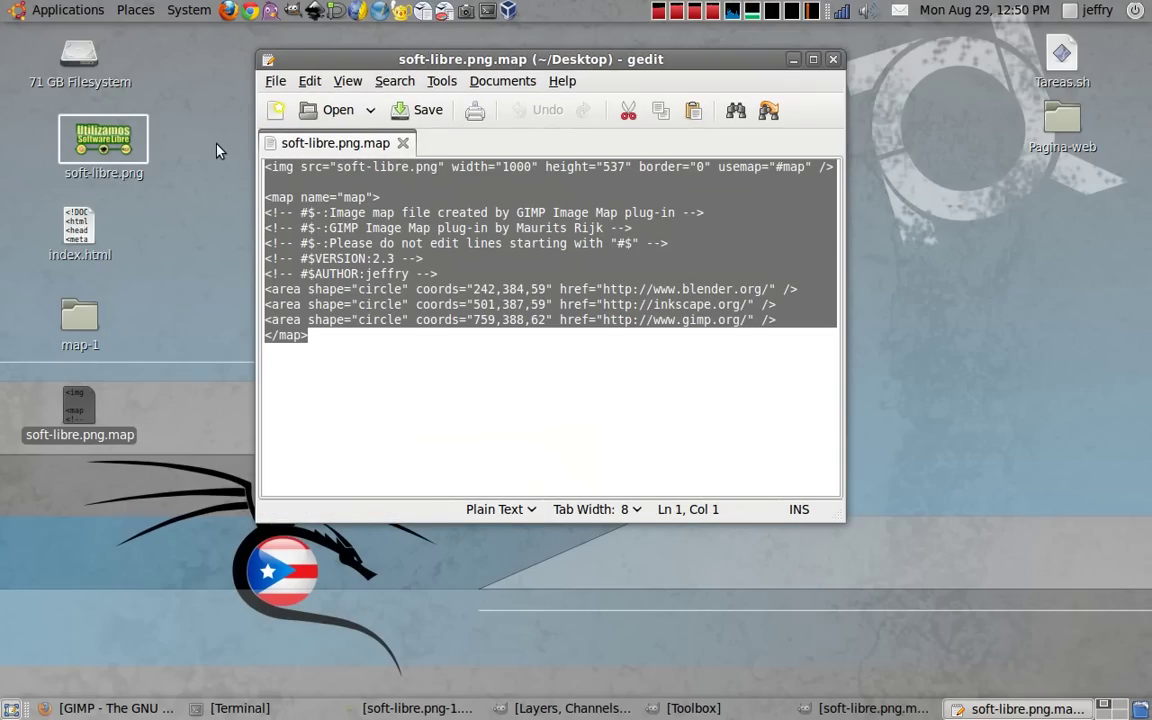
right_click(294, 290)
left_click(244, 321)
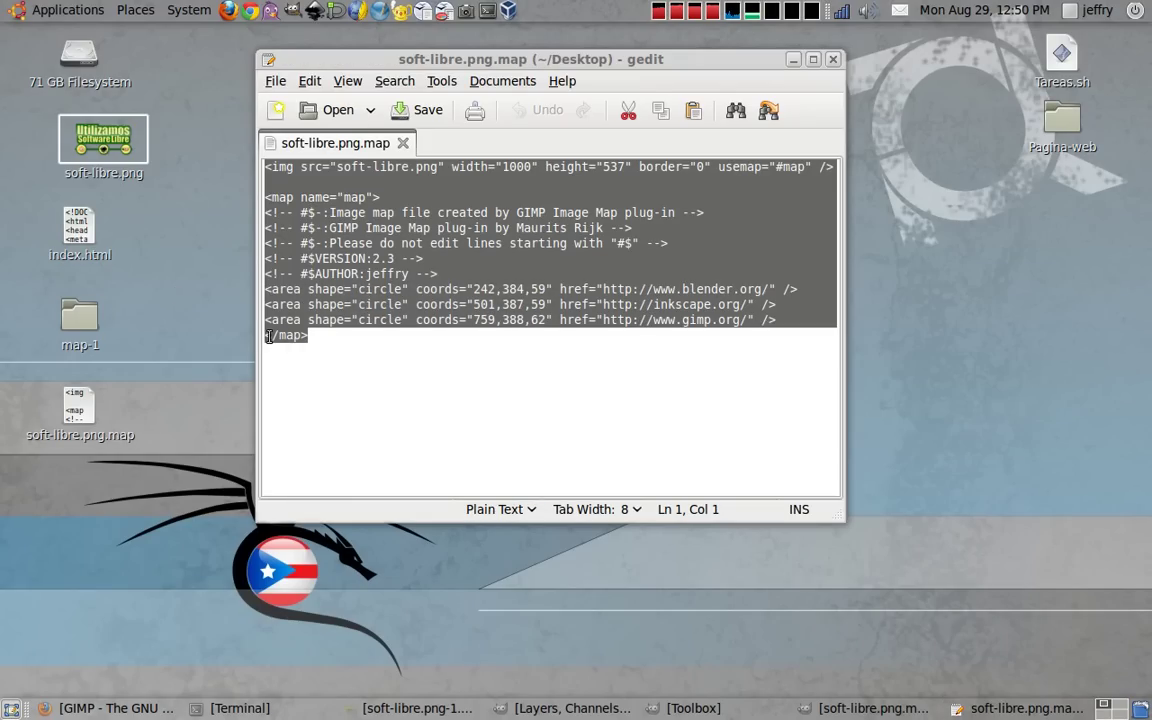
- Open index.html in Geany and paste the image-map code on a new line after the prueba paragraph
right_click(80, 228)
mouse_move(134, 268)
left_click(355, 269)
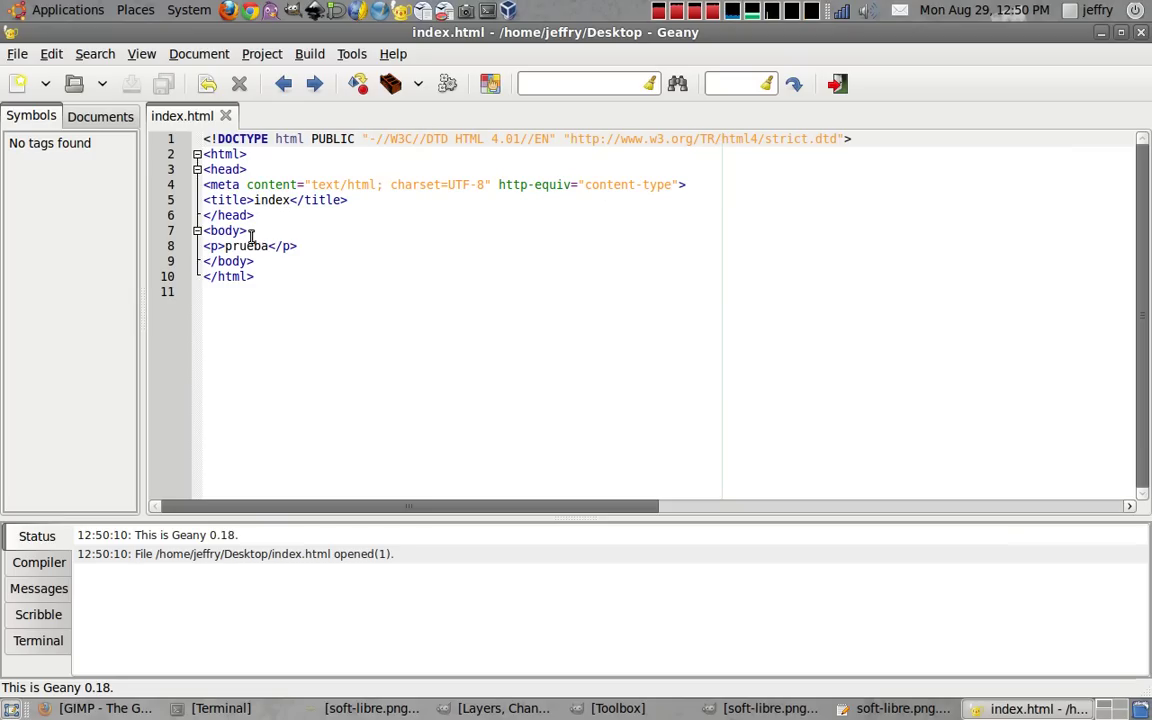
left_click(308, 251)
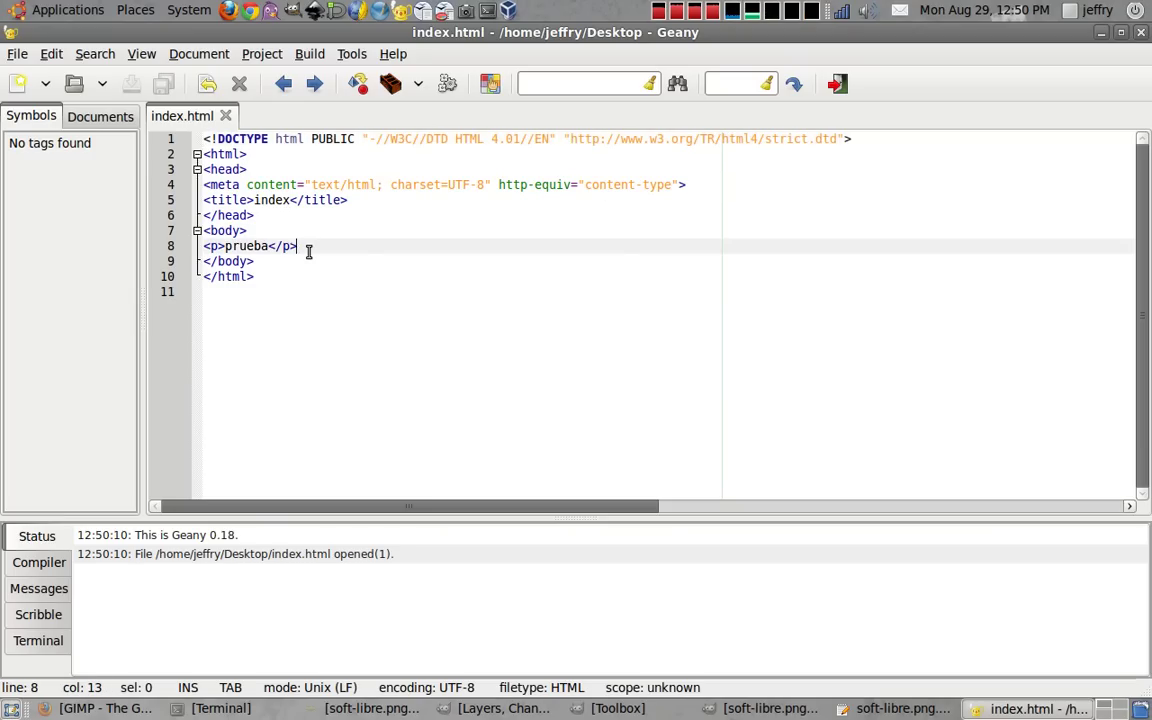
key("Return")
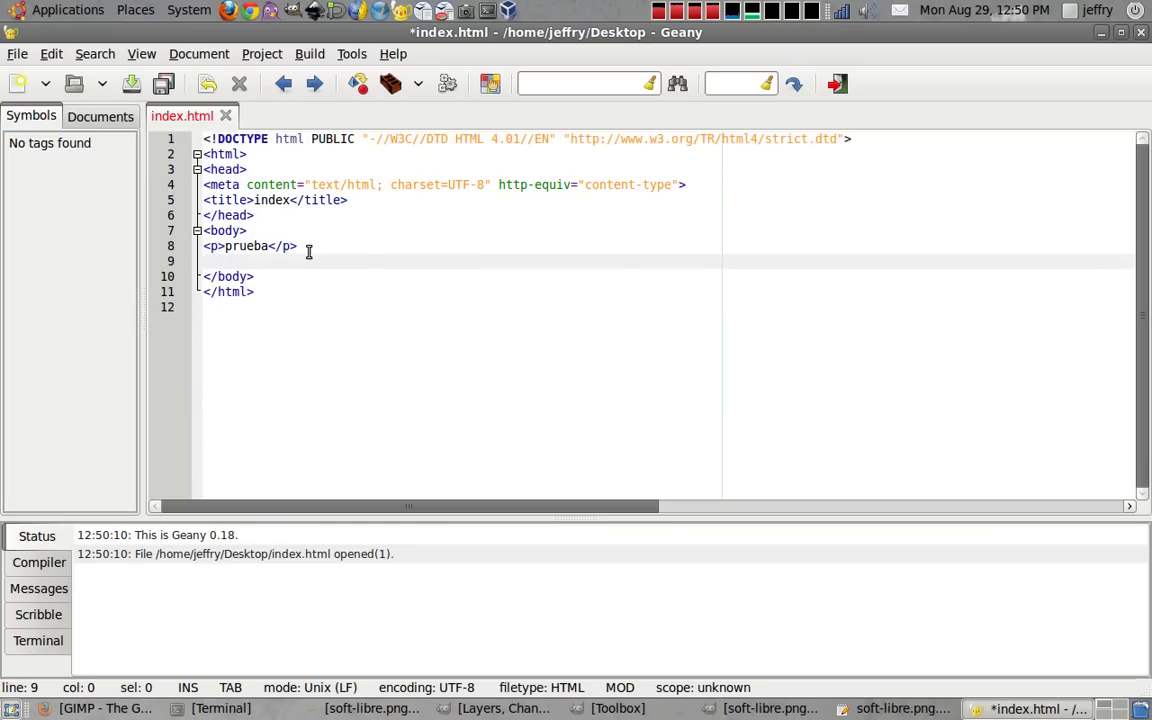
key("ctrl+v")
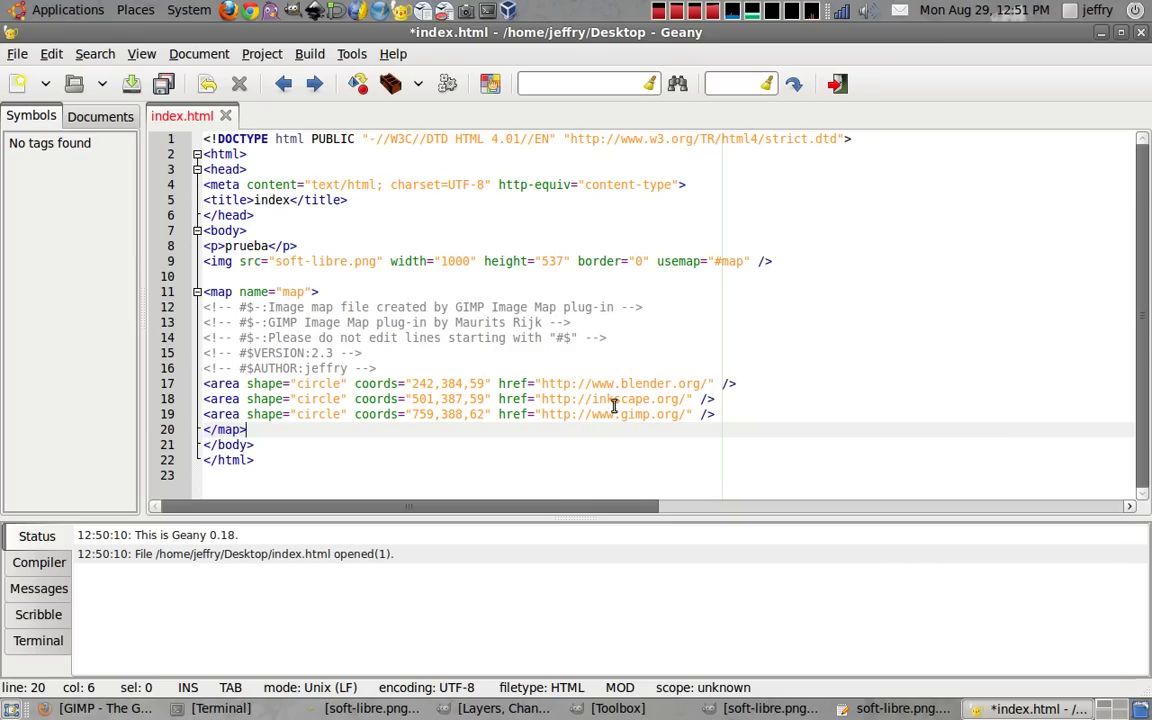
left_click(100, 708)
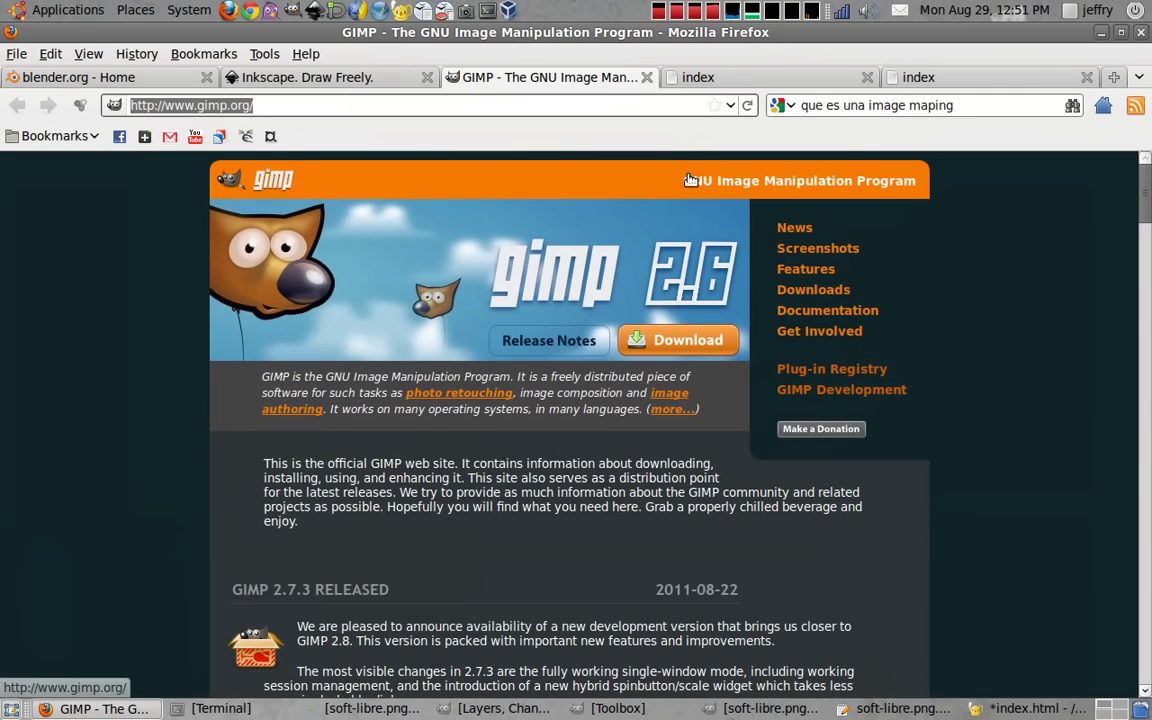
left_click(763, 78)
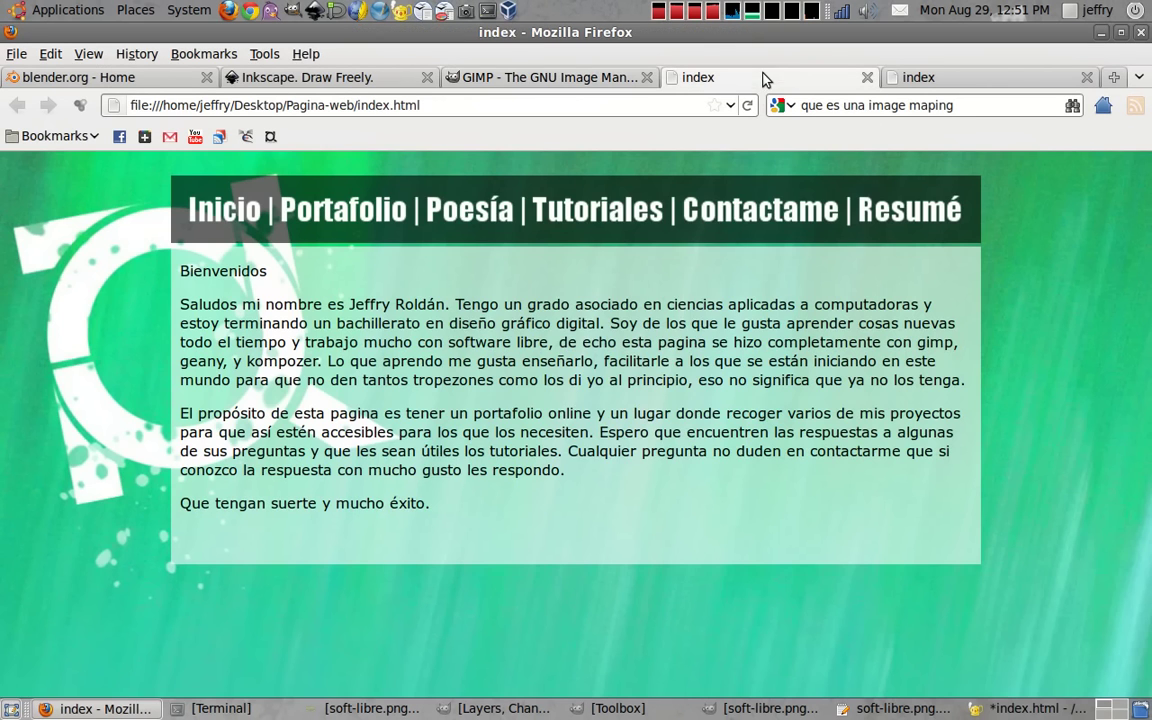
left_click(930, 212)
left_click(729, 470)
key("alt+Tab")
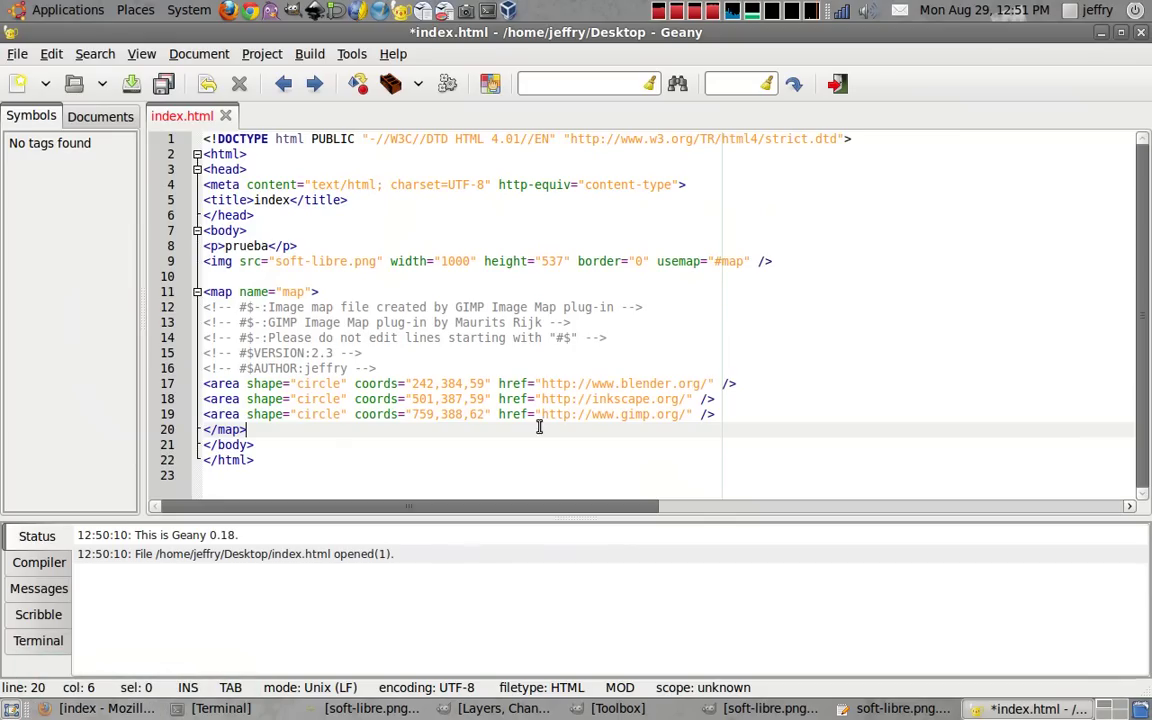
- Save index.html with its image map in Geany, then minimize Geany and gedit
left_click(131, 83)
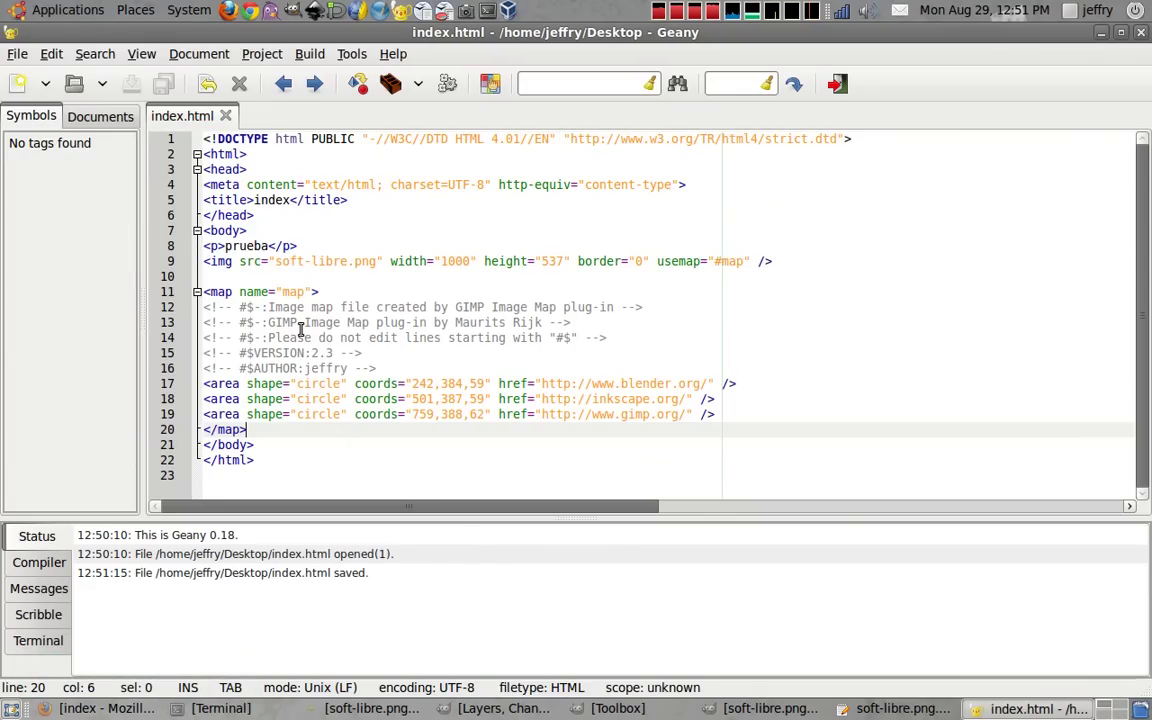
left_click(1101, 34)
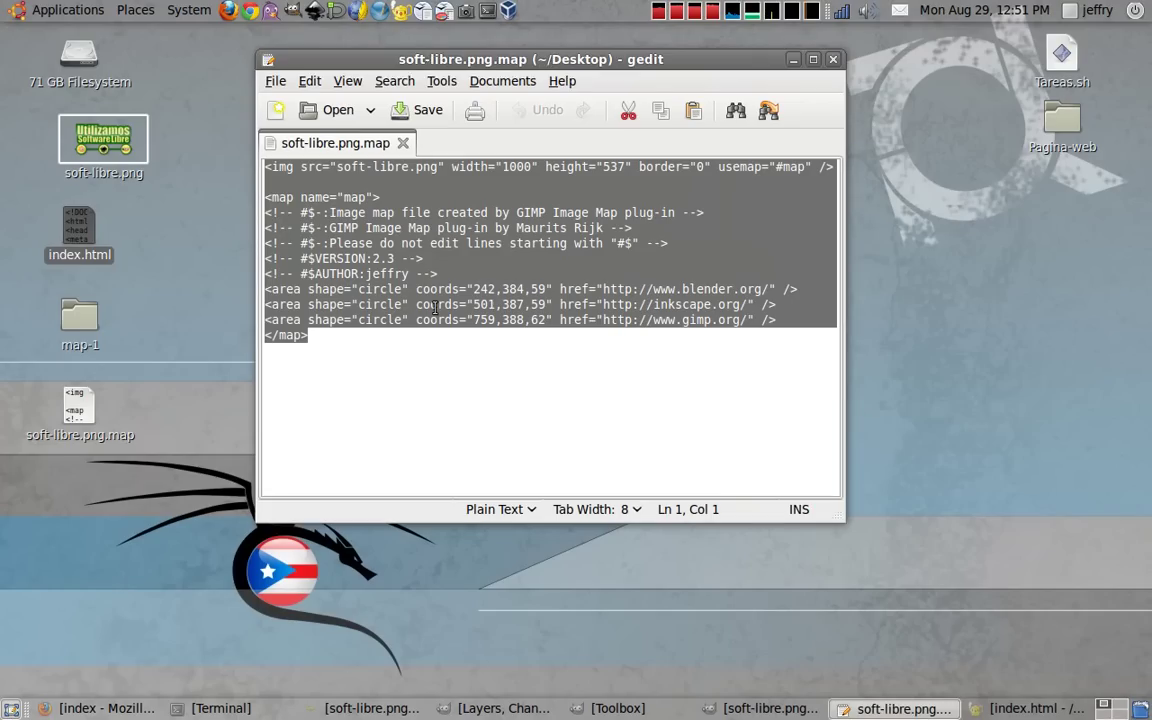
left_click(793, 59)
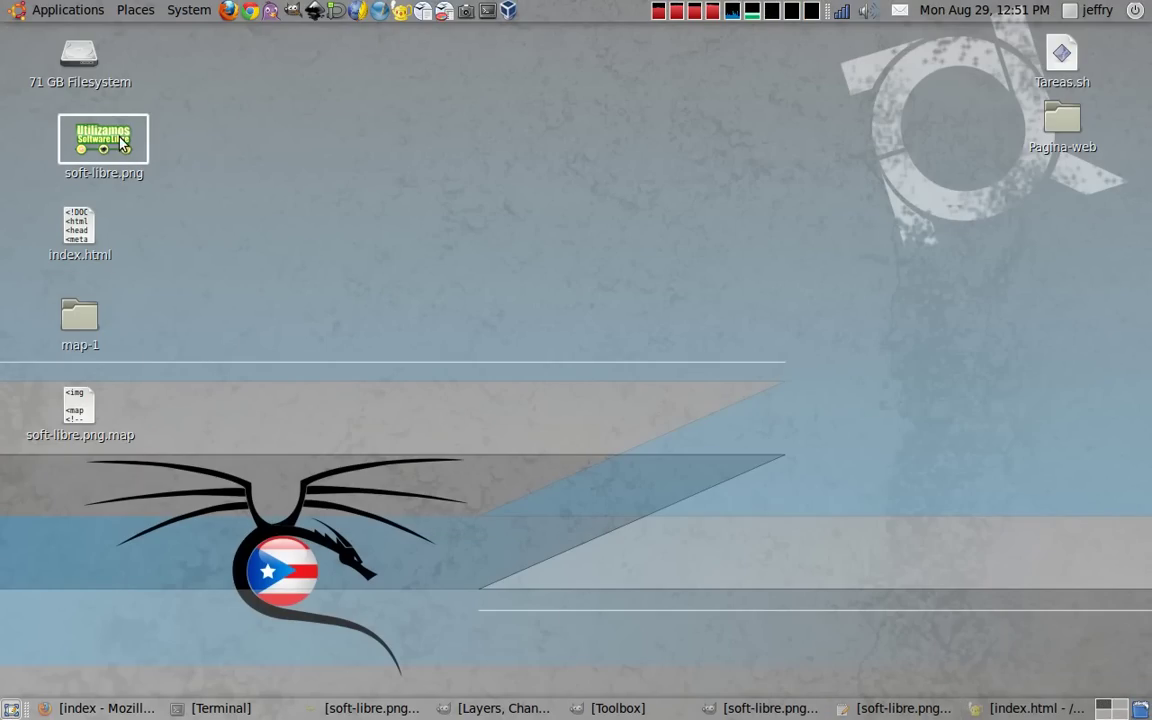
- Open index.html in Firefox and open the Blender, Inkscape and GIMP circle links in new tabs
double_click(76, 222)
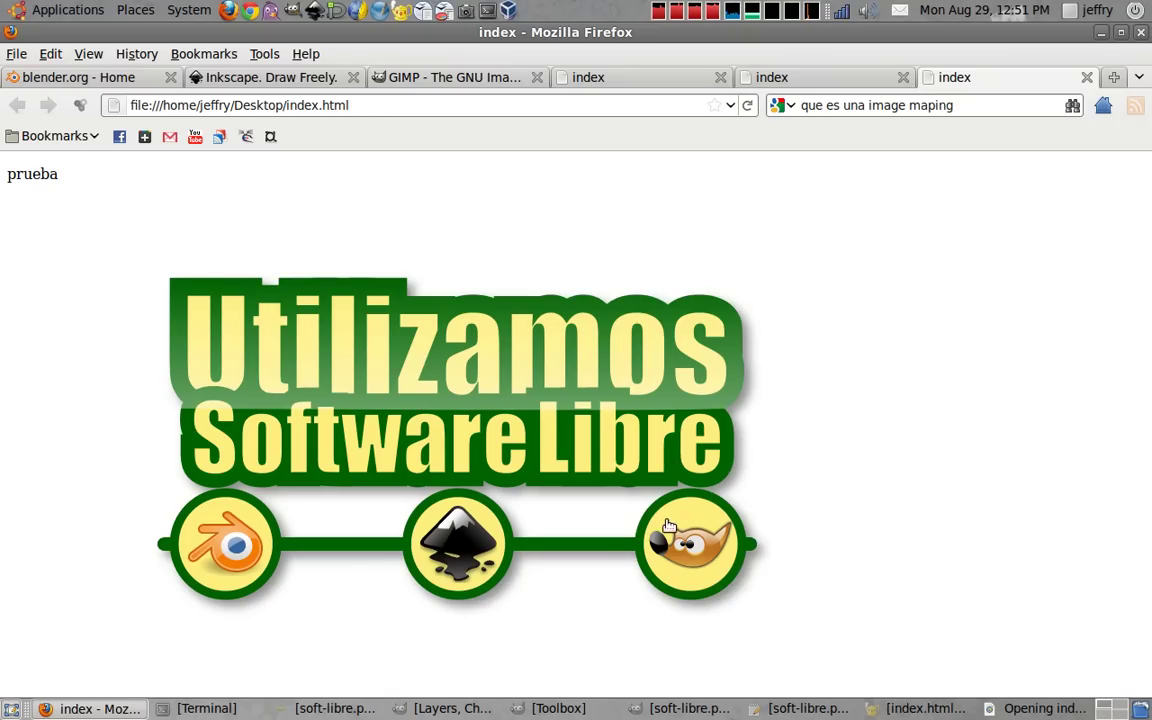
right_click(217, 548)
left_click(240, 553)
right_click(477, 541)
left_click(478, 540)
right_click(697, 538)
left_click(700, 546)
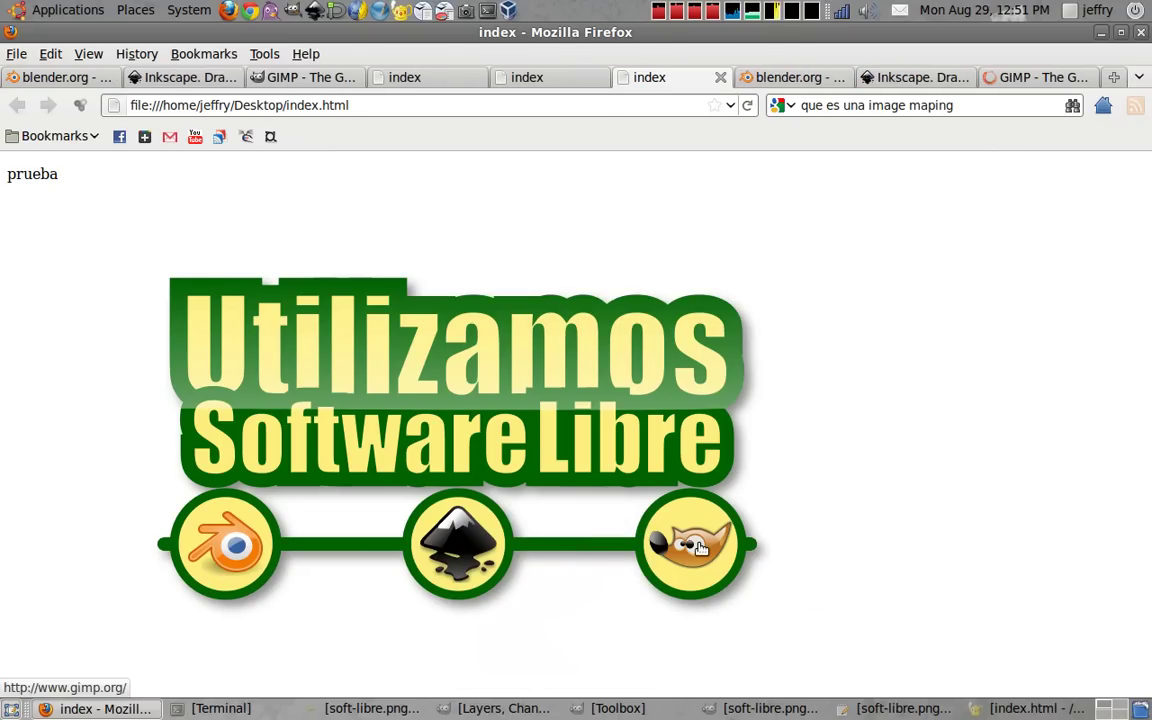
- Check the opened Blender, Inkscape and GIMP site tabs, then return to Blender
left_click(785, 77)
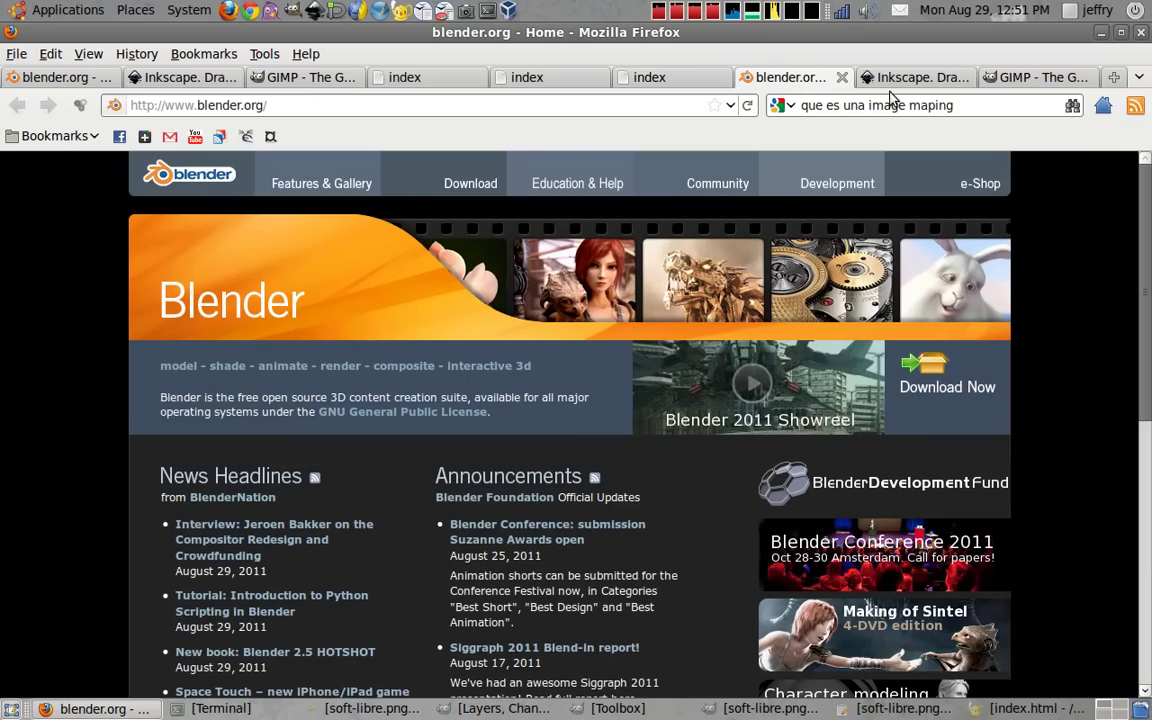
left_click(900, 78)
key("ctrl+Tab")
left_click(903, 78)
left_click(795, 77)
key("ctrl+alt+d")
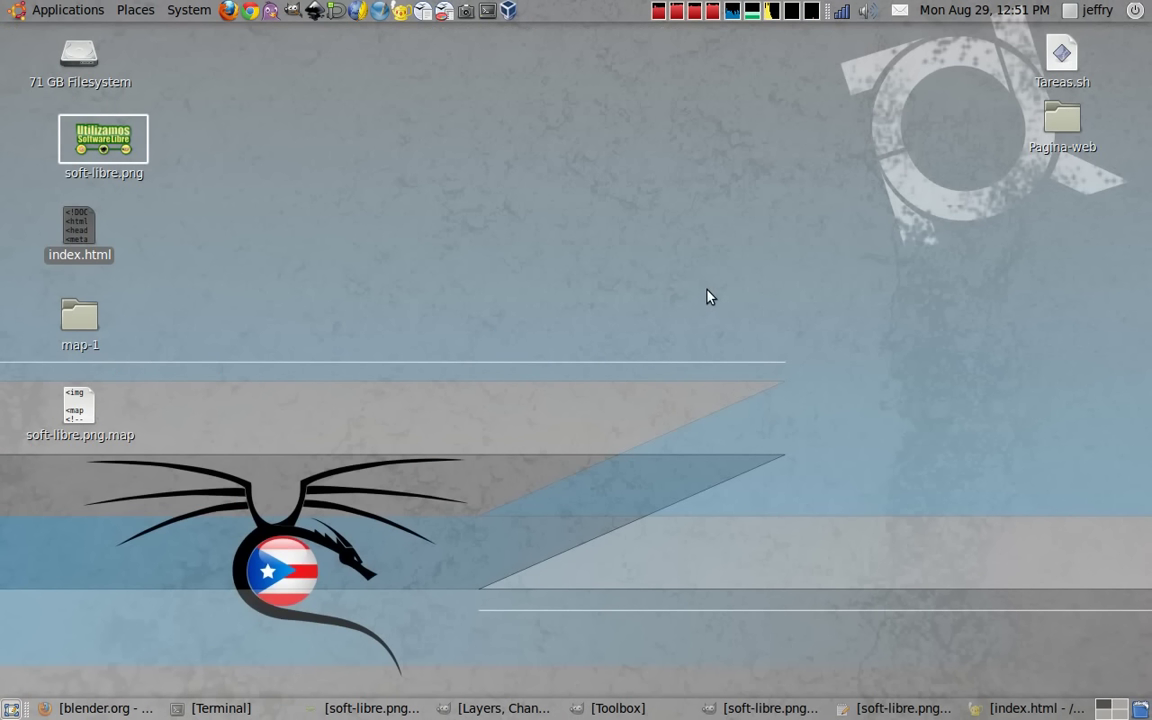
left_click(703, 296)
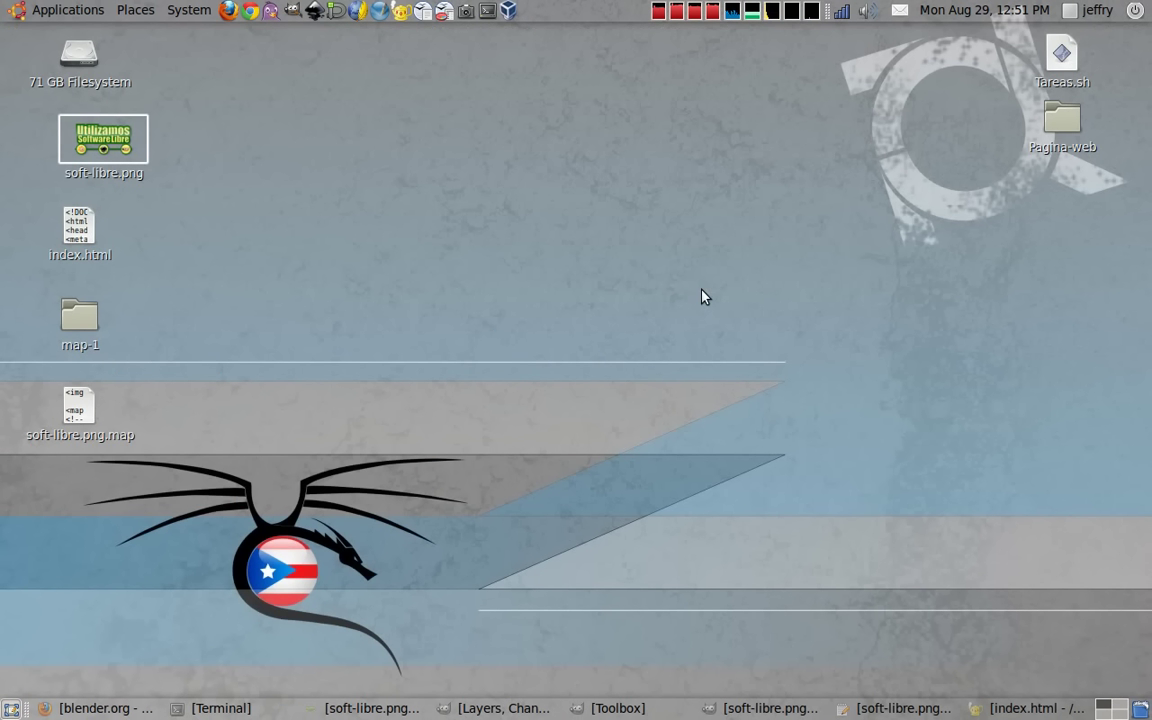